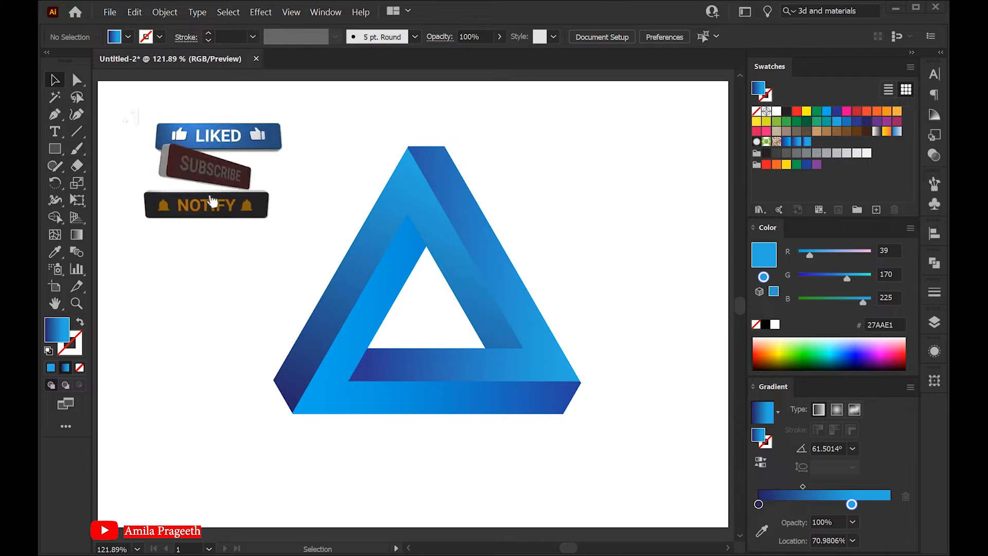
Step: Draw a horizontal line across the middle of the artboard and add two evenly spaced copies below it
left_click(347, 286)
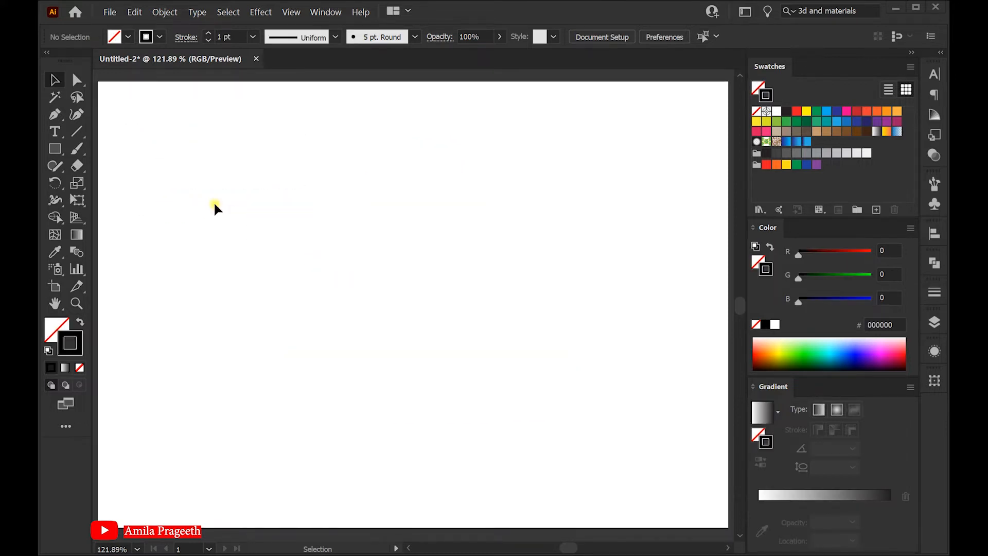
left_click(77, 131)
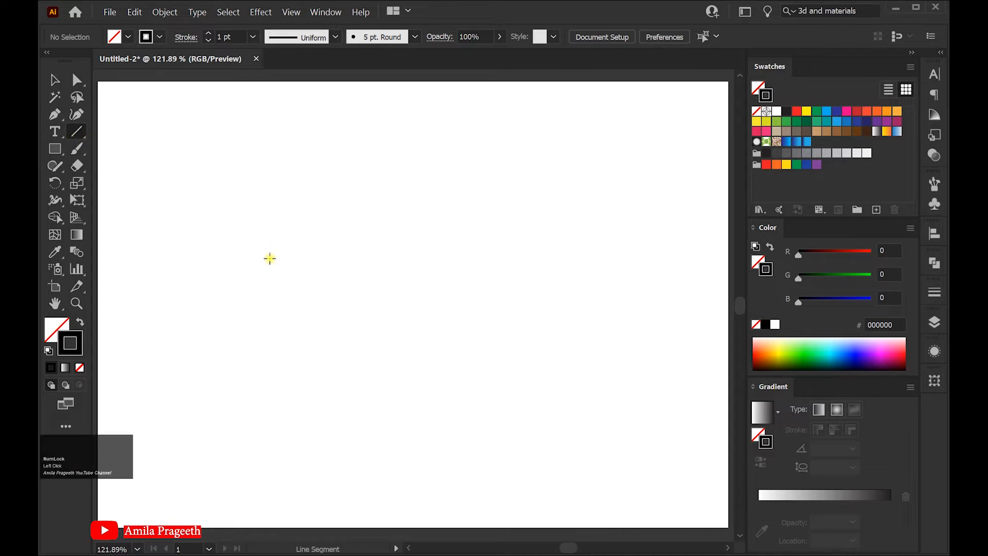
left_click_drag(262, 295, 619, 288)
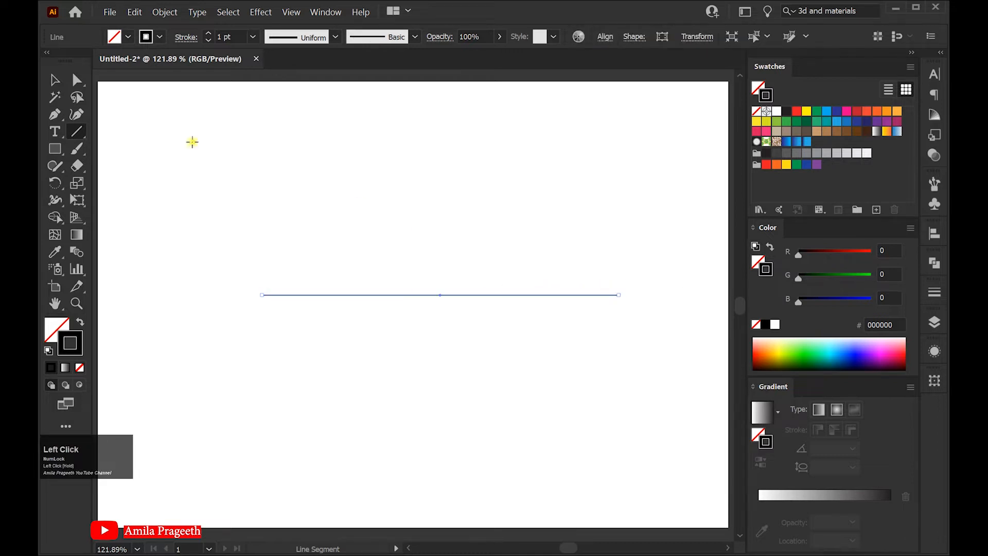
left_click(54, 81)
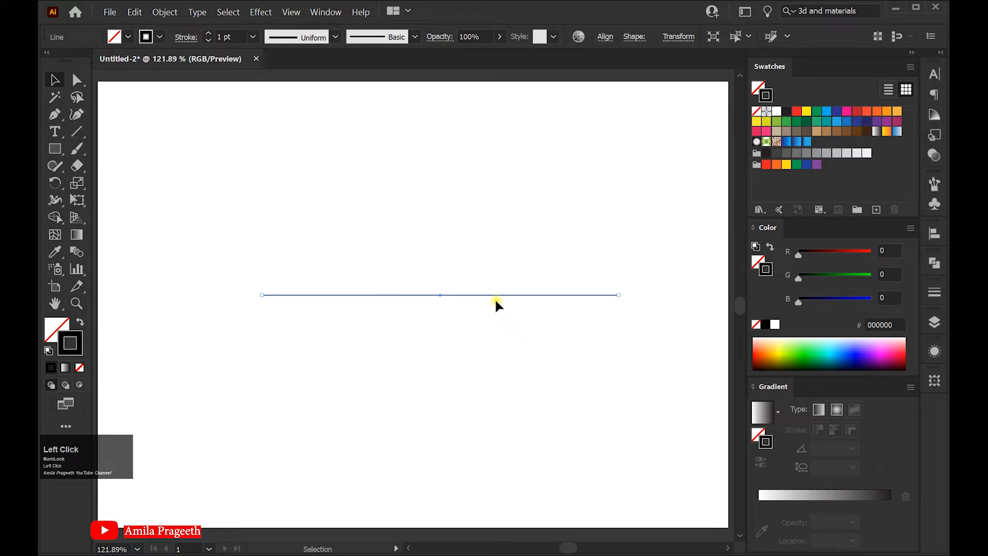
left_click_drag(490, 296, 491, 316)
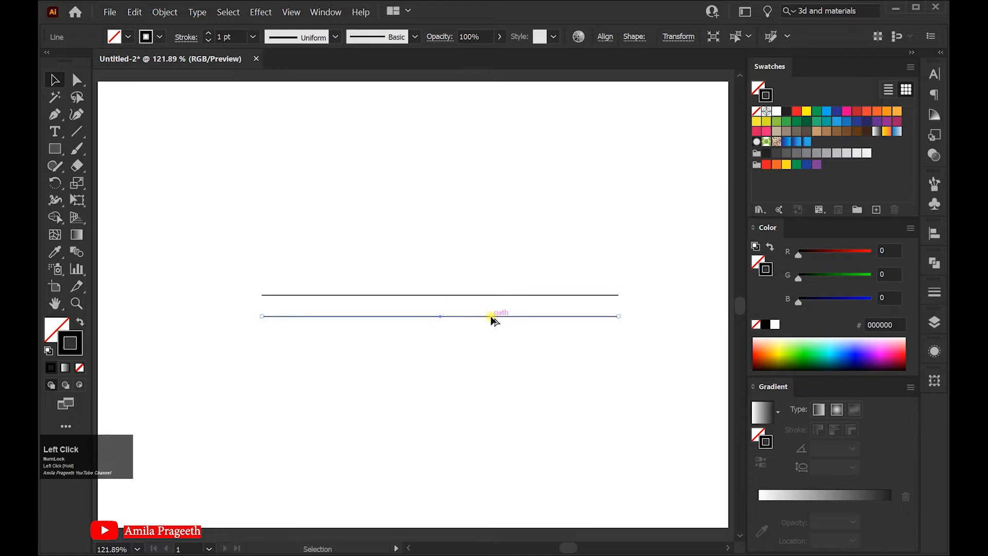
key("ctrl+d")
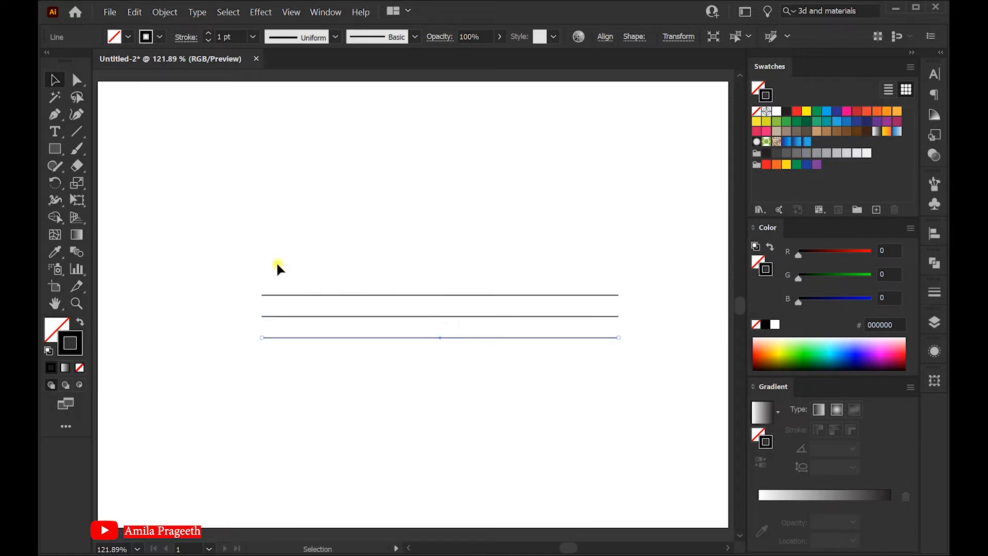
Step: Make a copy of the three horizontal lines rotated 120° and move it so it crosses their right-hand part
left_click_drag(249, 256, 475, 377)
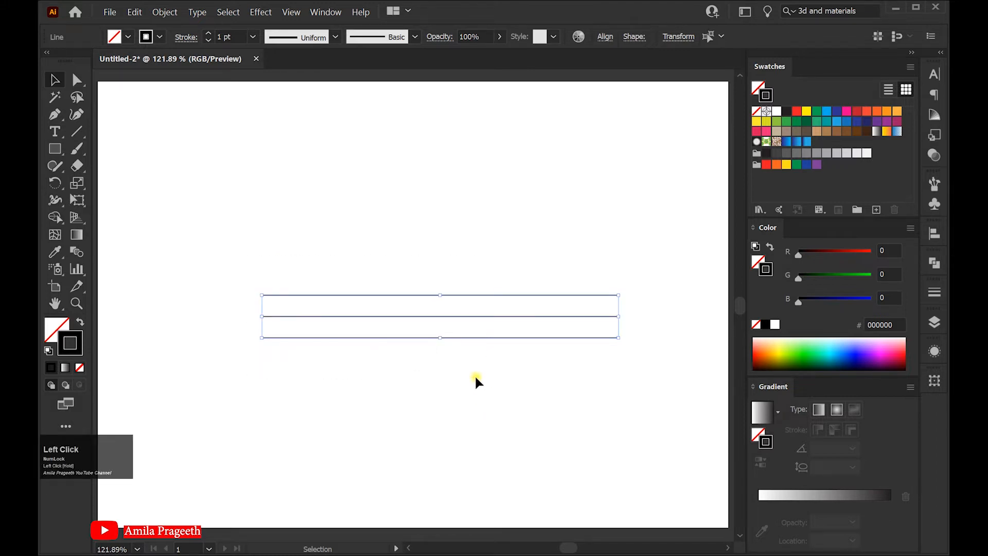
right_click(466, 296)
mouse_move(506, 415)
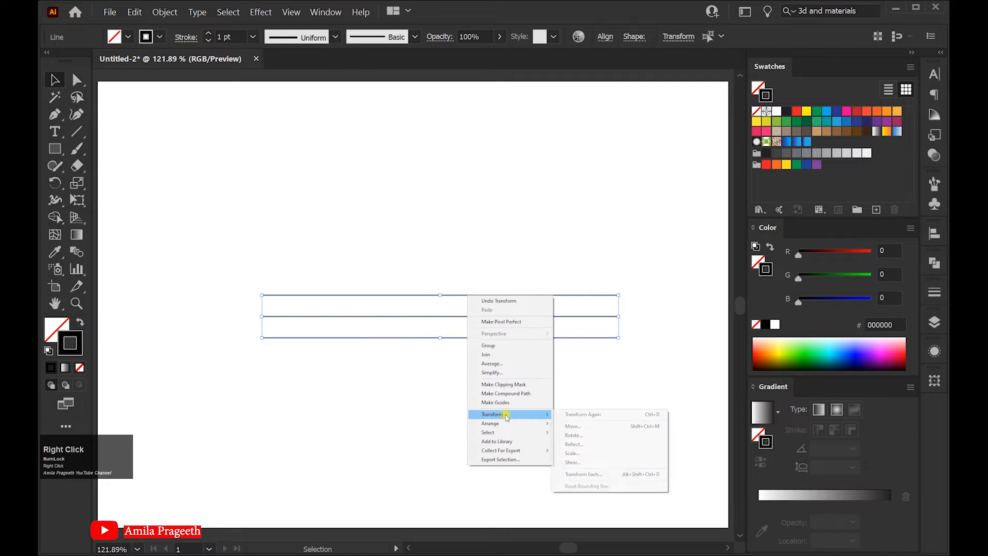
left_click(585, 438)
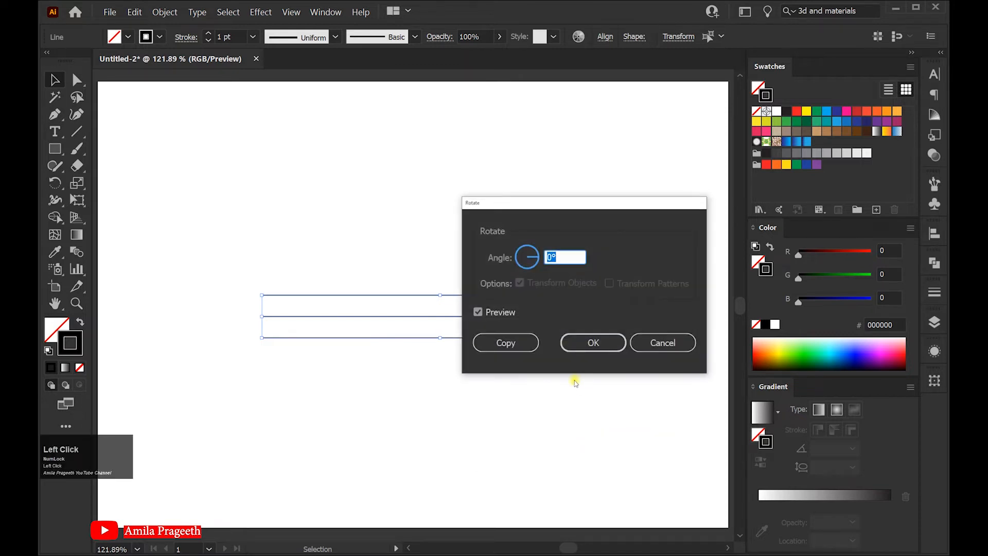
left_click_drag(553, 256, 521, 260)
type("120")
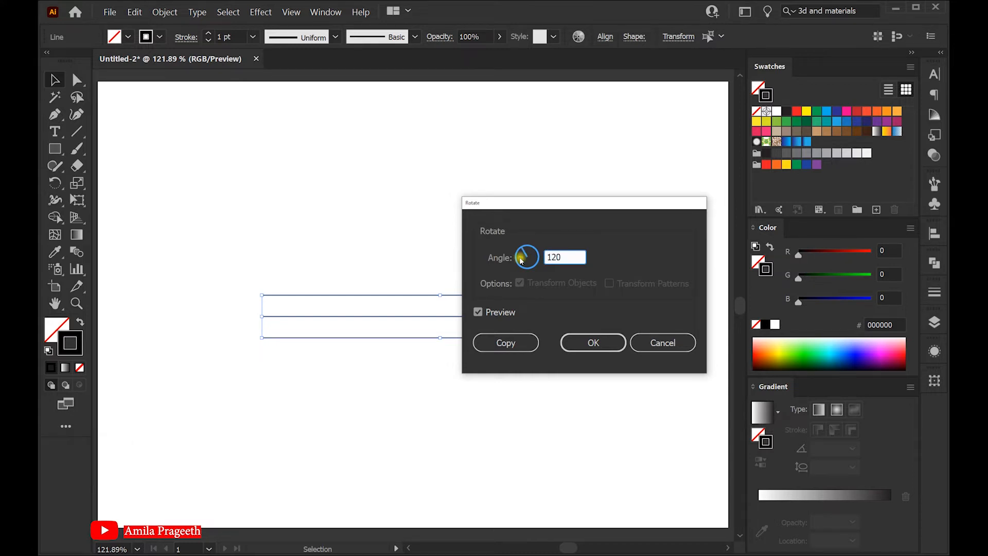
left_click(505, 342)
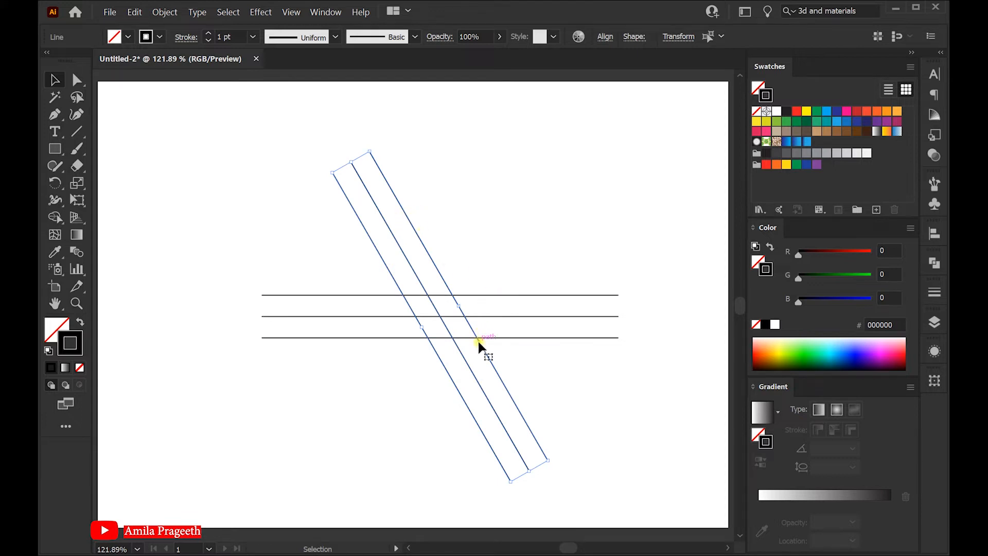
left_click_drag(483, 347, 566, 293)
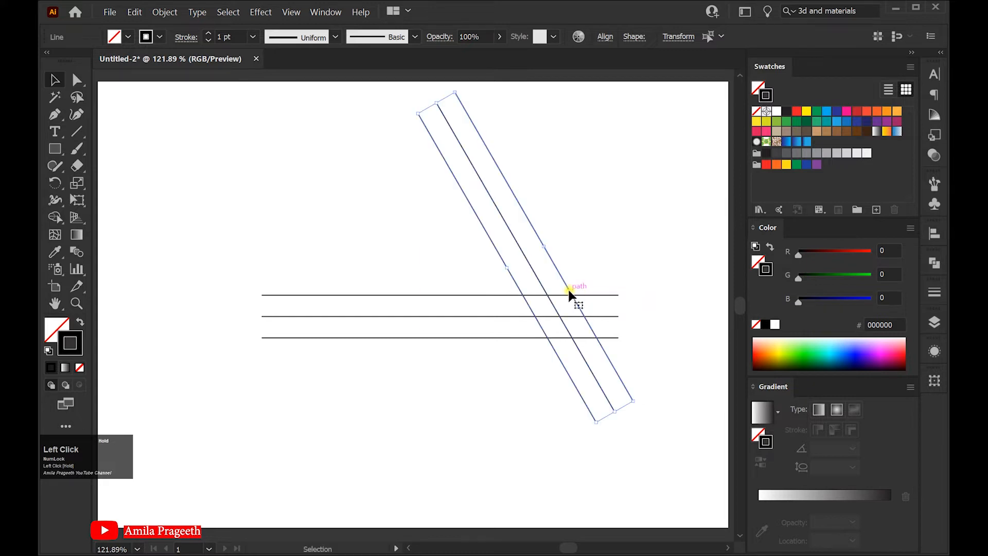
Step: Make another 120° rotated copy from the slanted lines and move it left so the three sets form a triangle
right_click(524, 211)
mouse_move(556, 333)
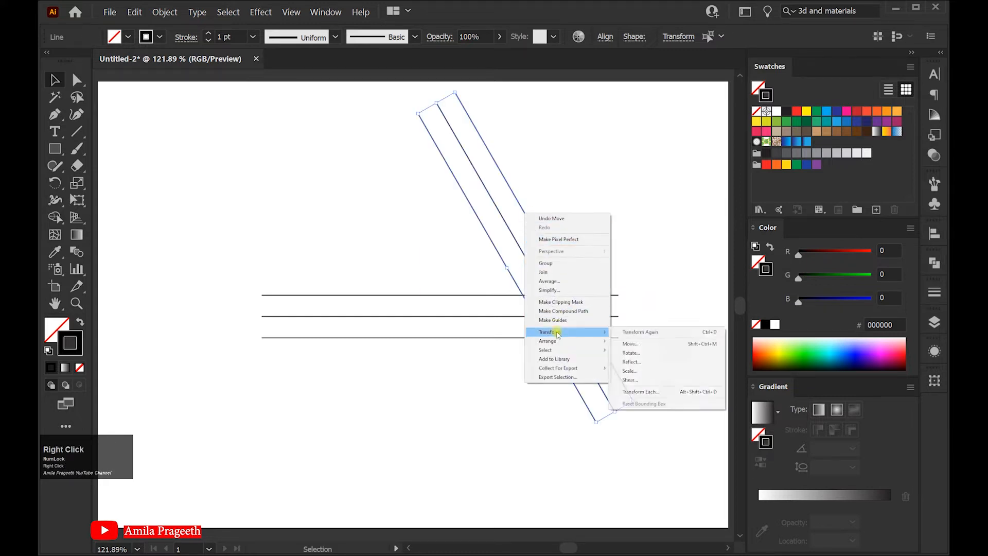
left_click(638, 355)
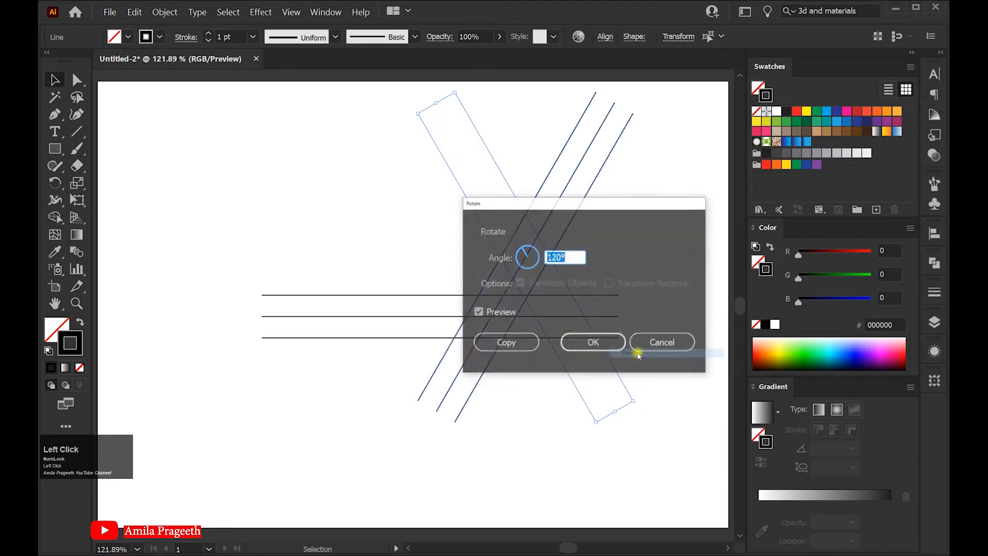
left_click(506, 353)
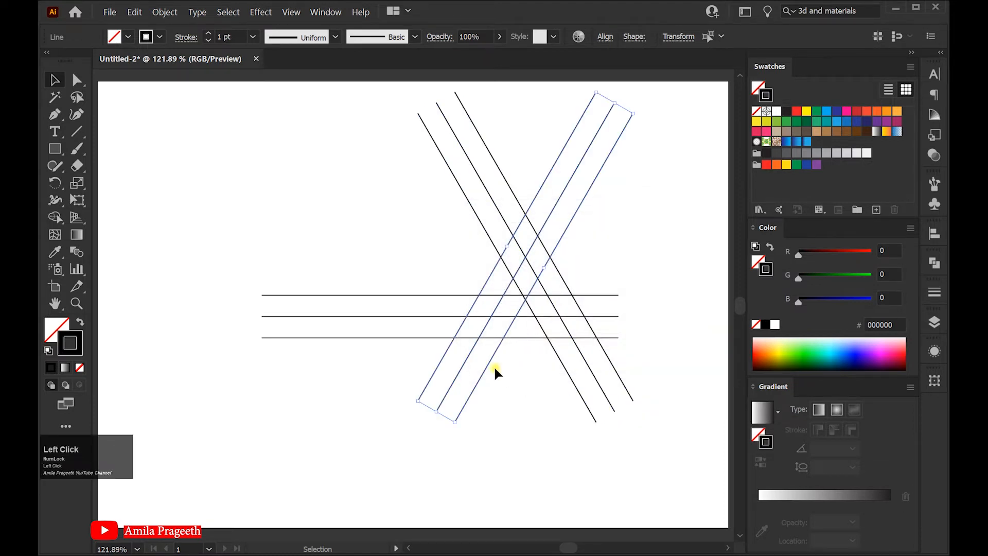
left_click_drag(485, 365, 386, 371)
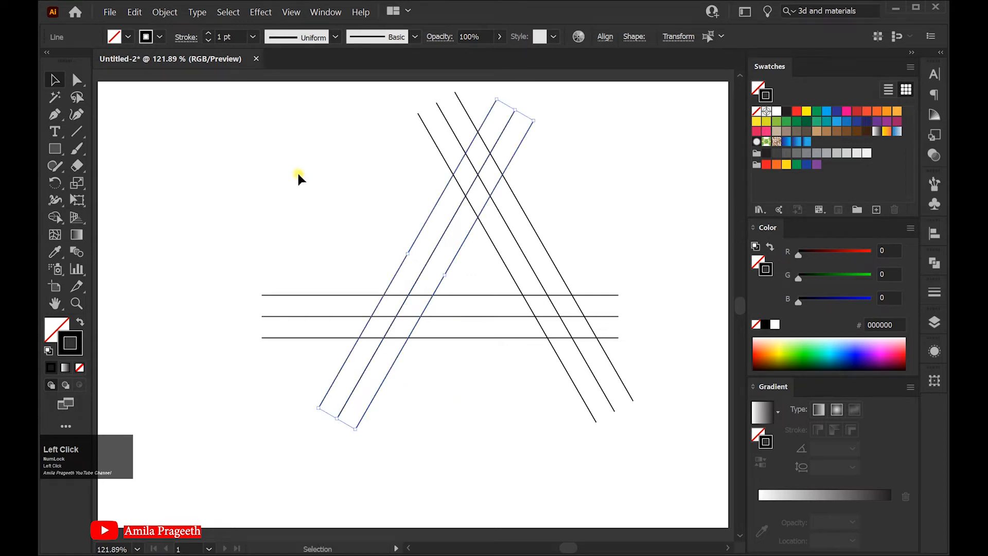
Step: Scale up the whole line triangle proportionally and recentre it on the artboard
left_click(244, 93)
left_click_drag(246, 97, 612, 395)
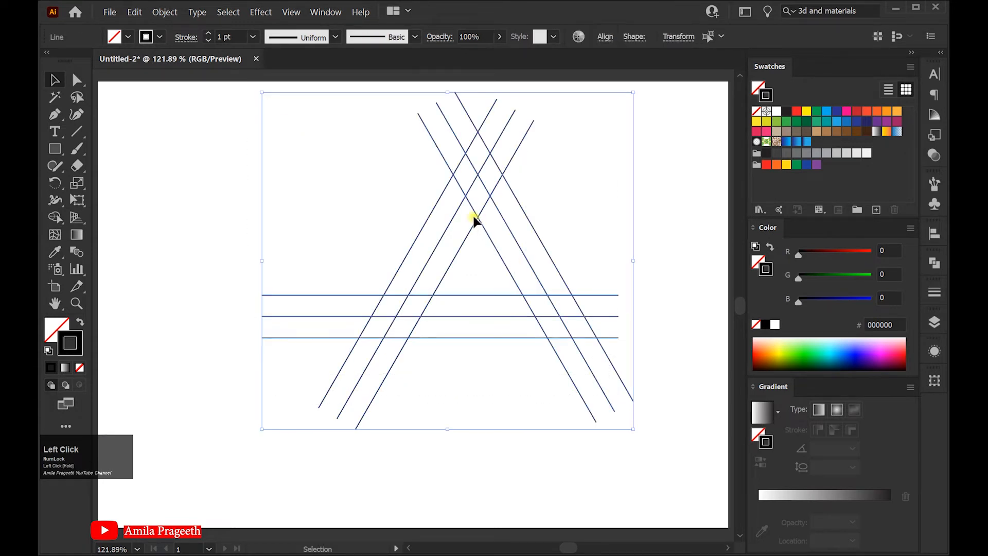
left_click_drag(476, 213, 435, 243)
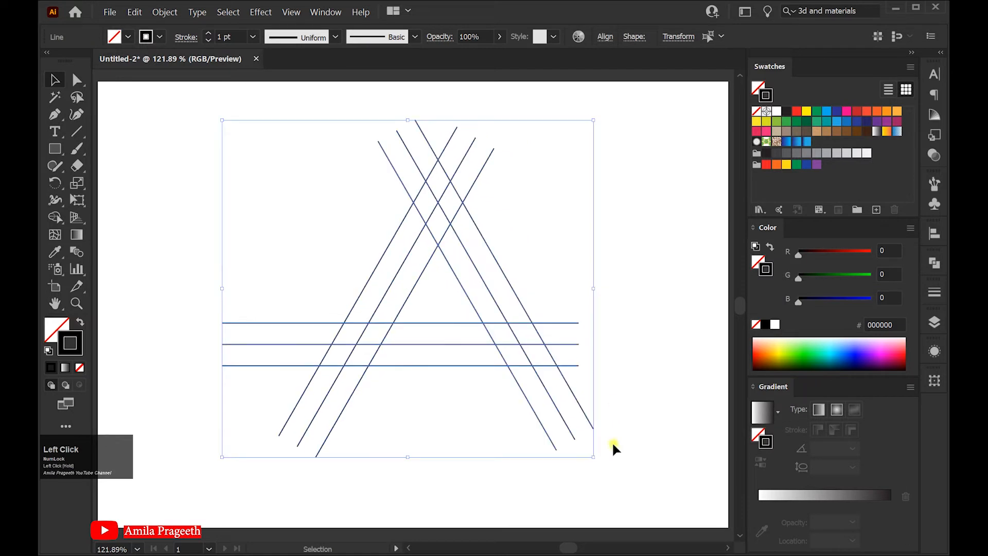
left_click_drag(594, 459, 630, 485)
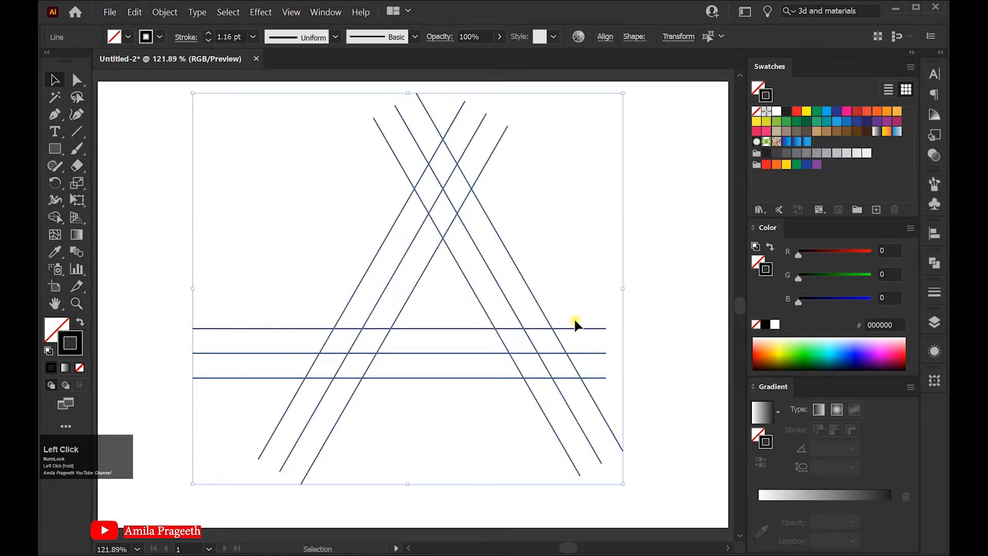
left_click_drag(508, 251, 500, 256)
left_click(663, 253)
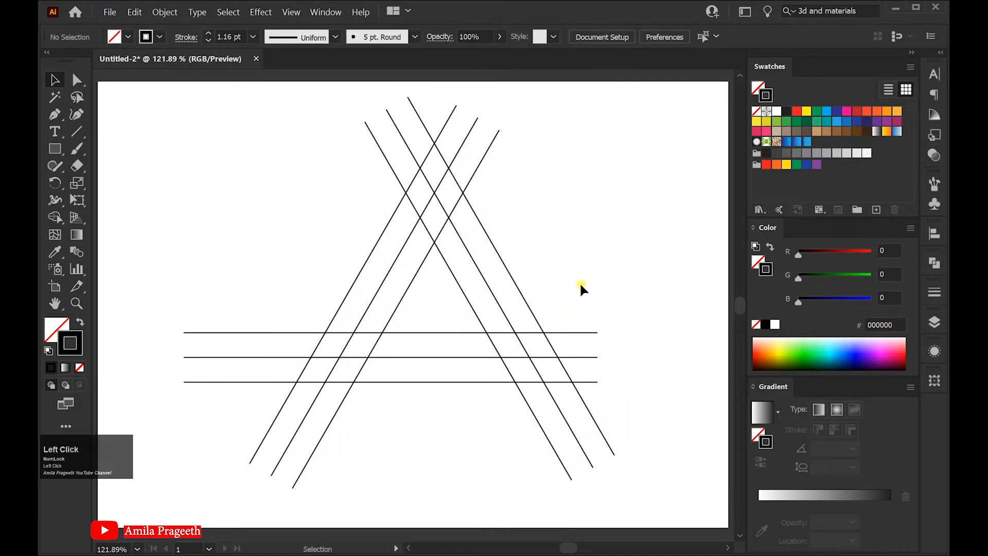
Step: Copy the uppermost horizontal line to the triangle's apex so it passes through the crossings of the slanted lines
left_click(580, 332)
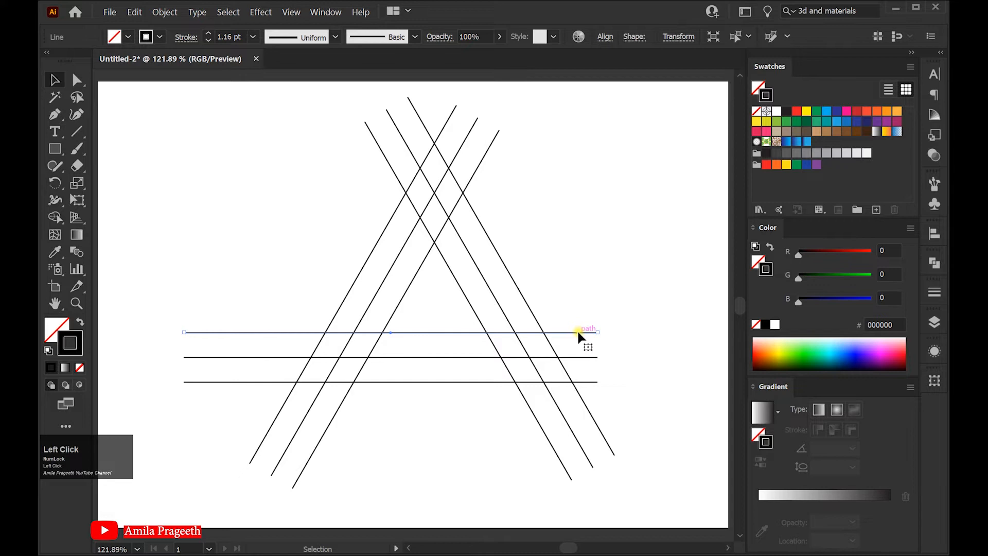
left_click_drag(578, 333, 508, 168)
left_click(554, 188)
left_click(524, 176)
left_click(550, 218)
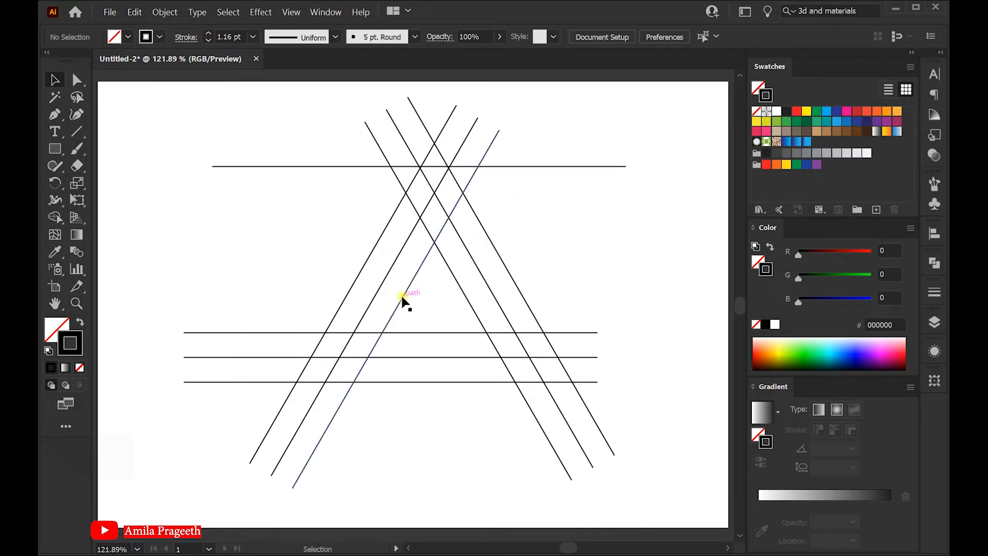
Step: Copy the innermost line of the left slanted set to the lower-right corner and align it with the line crossings there
left_click_drag(401, 298, 554, 317)
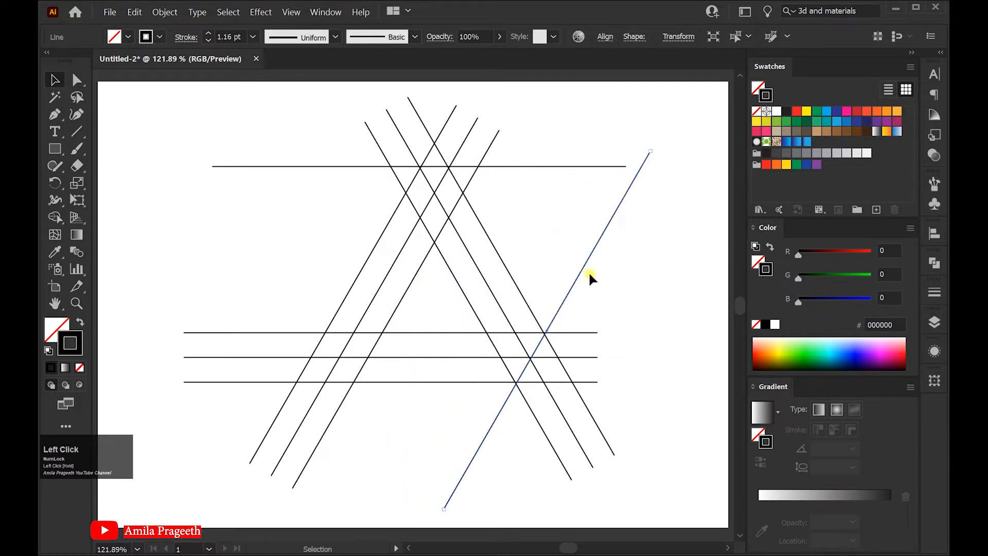
left_click_drag(582, 265, 595, 291)
left_click(630, 290)
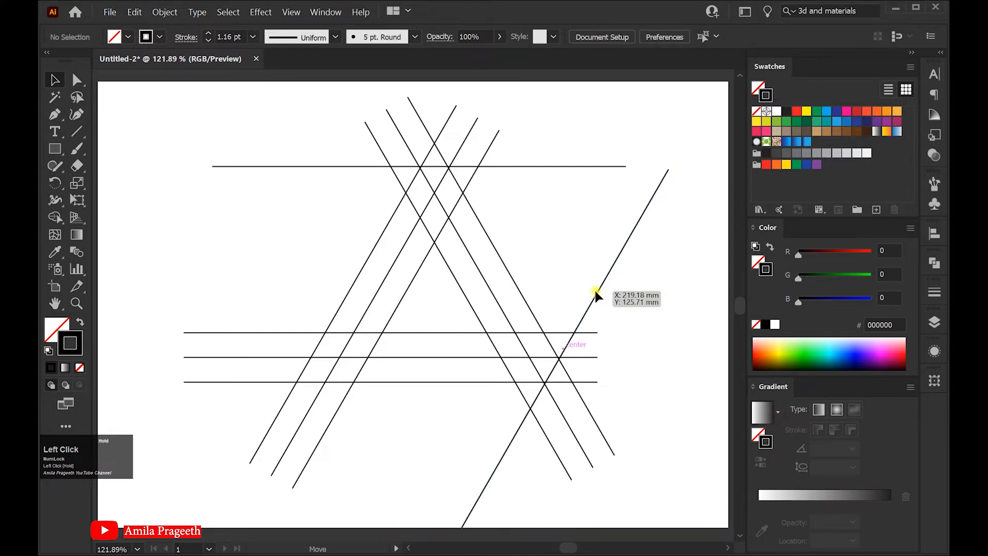
left_click_drag(593, 289, 591, 296)
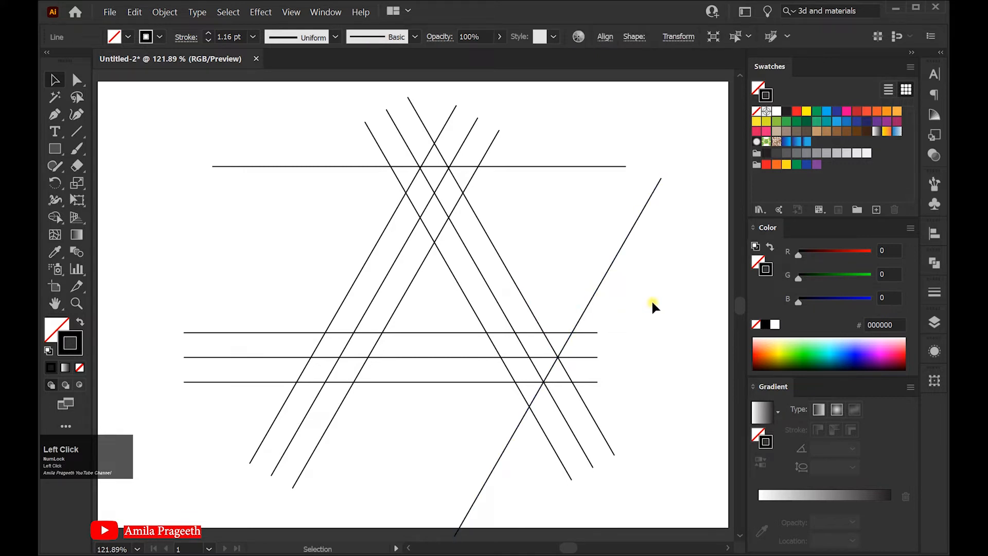
Step: Copy the innermost line of the right slanted set to the lower-left corner and align it with the line crossings there
left_click(474, 315)
left_click_drag(472, 306, 343, 353)
left_click(409, 412)
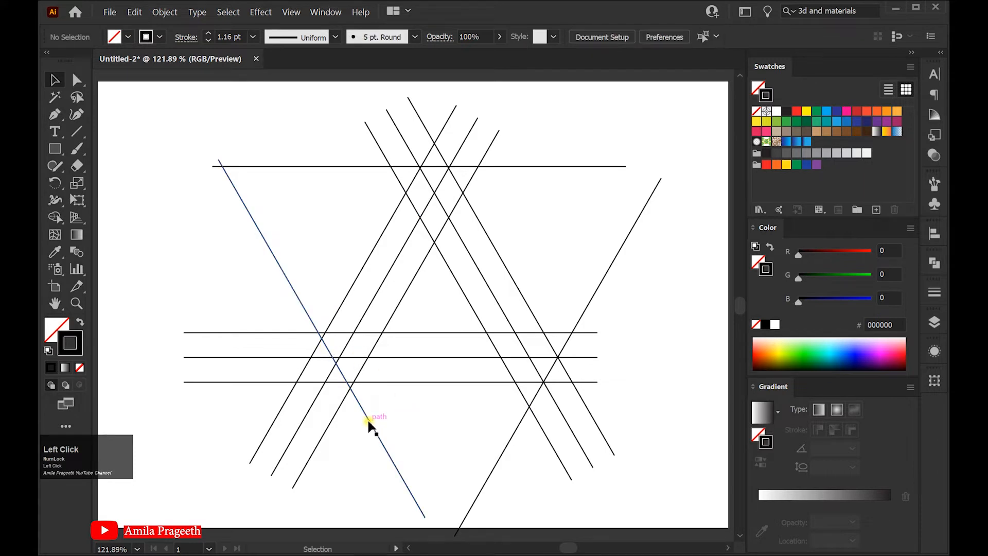
left_click_drag(368, 421, 356, 437)
left_click(403, 434)
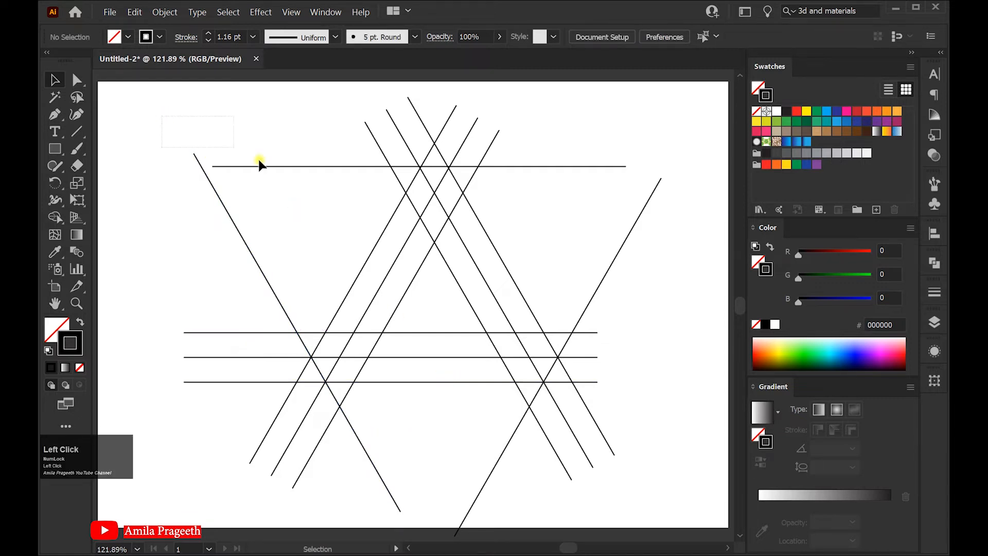
Step: Select all the lines and set their fill colour to black
left_click_drag(640, 444, 646, 461)
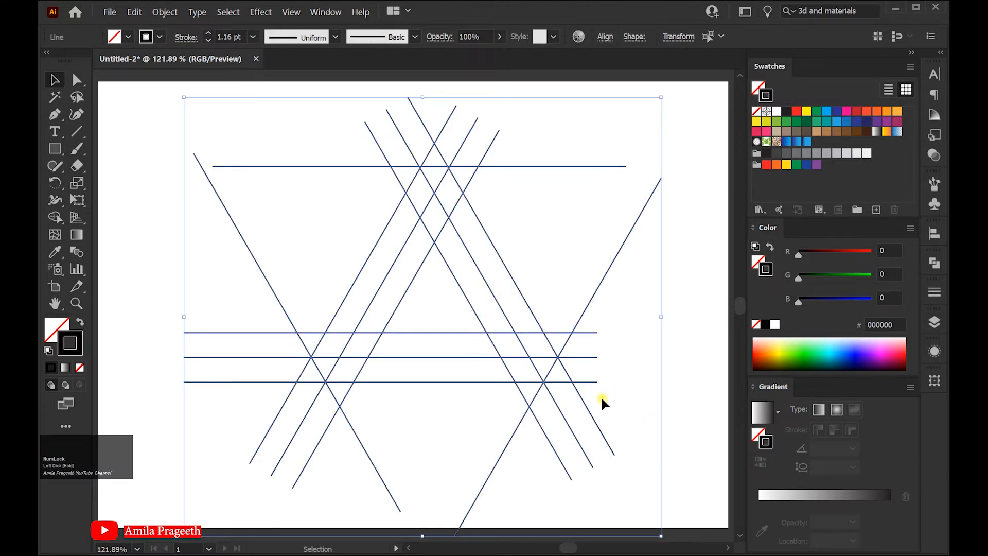
key("x")
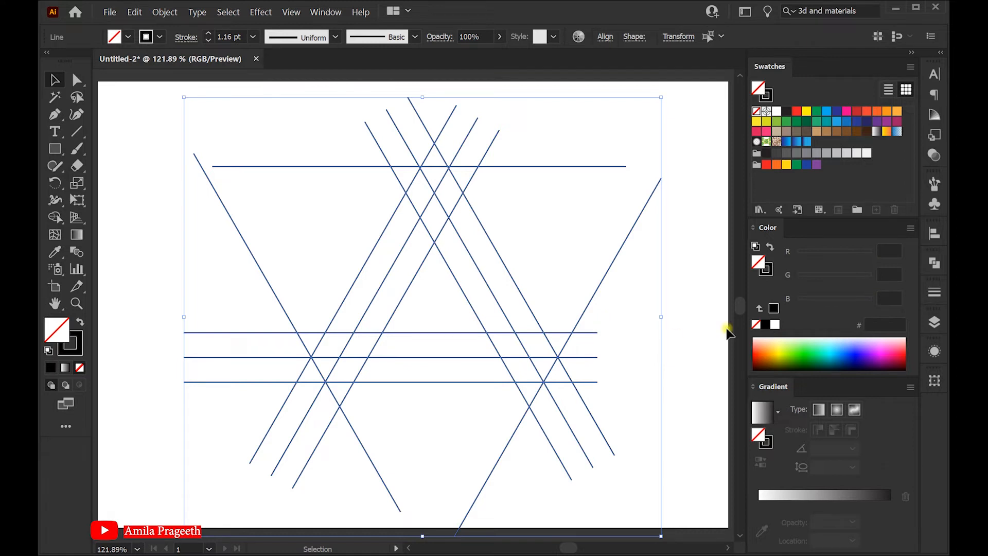
left_click(765, 325)
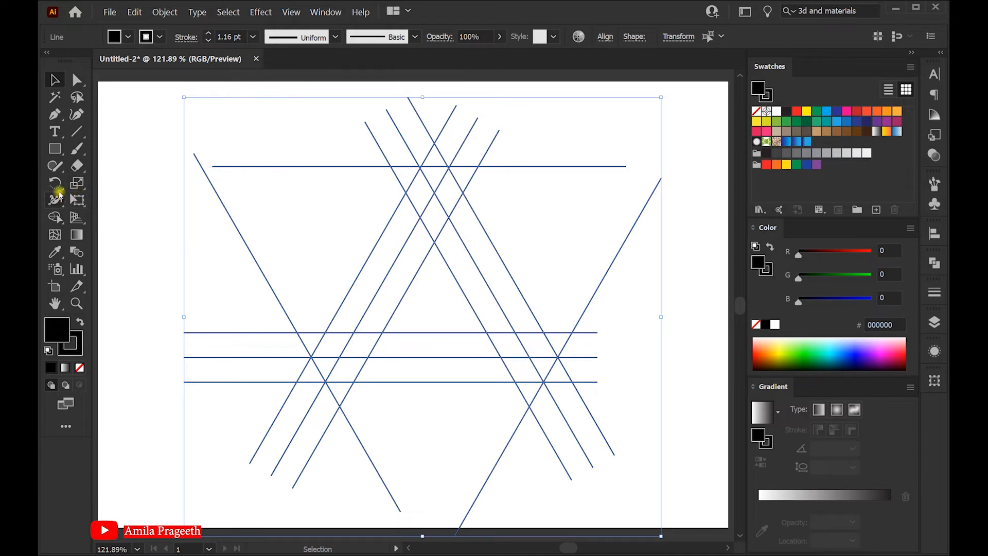
Step: Merge the outer bottom band and the inner left band into one black L-shaped piece with Shape Builder
left_click(55, 218)
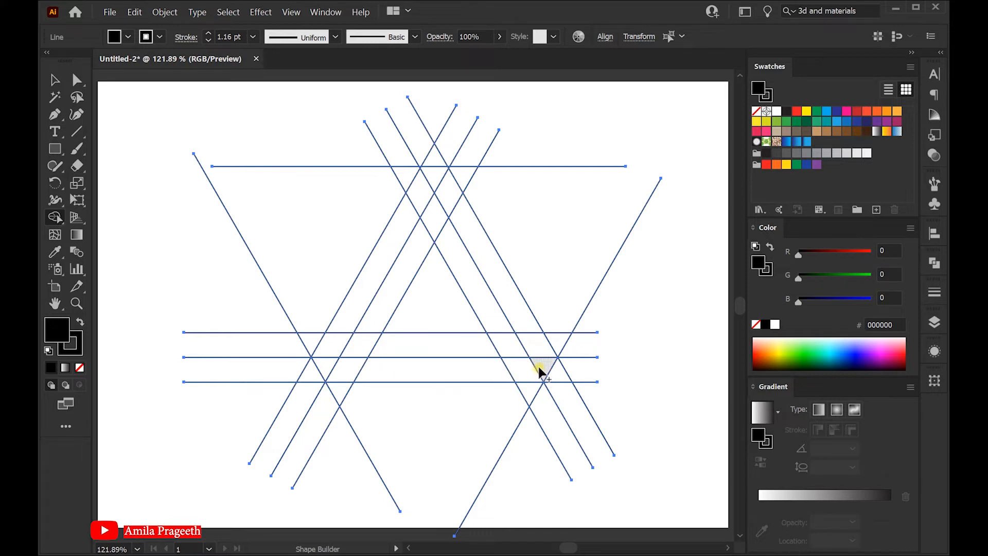
left_click_drag(541, 372, 504, 372)
mouse_move(378, 363)
left_mouse_down()
mouse_move(348, 367)
mouse_move(380, 329)
mouse_move(393, 286)
left_mouse_up()
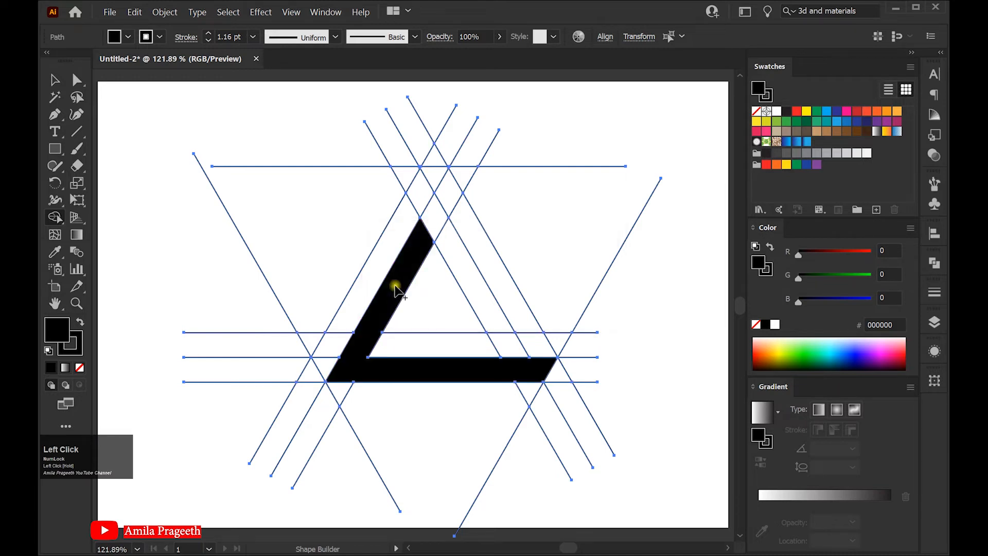
Step: Merge the inner bottom band with the outer right band, up to the flat apex, into a second black piece
left_click_drag(426, 348, 416, 349)
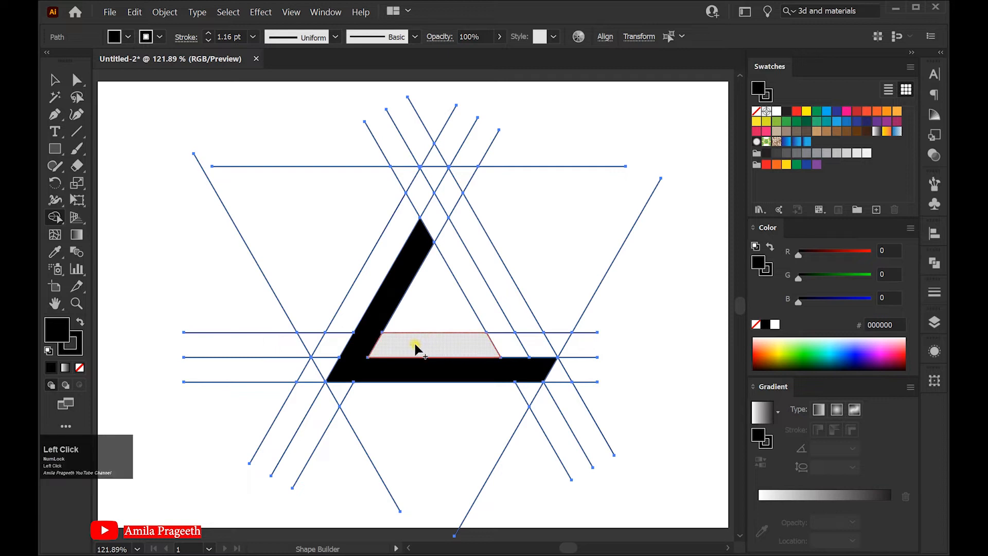
mouse_move(479, 341)
left_mouse_down()
mouse_move(543, 341)
mouse_move(504, 294)
left_mouse_up()
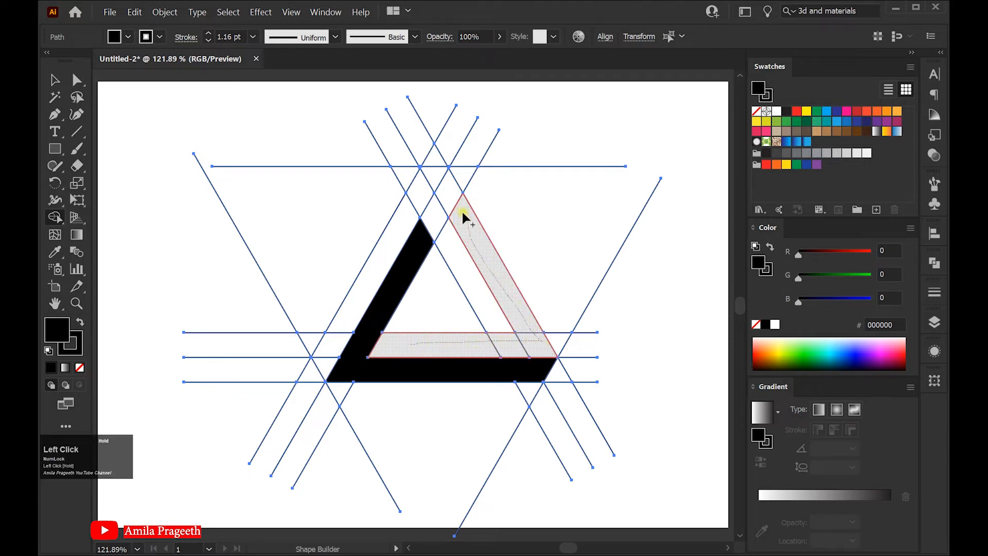
left_click_drag(439, 175, 437, 175)
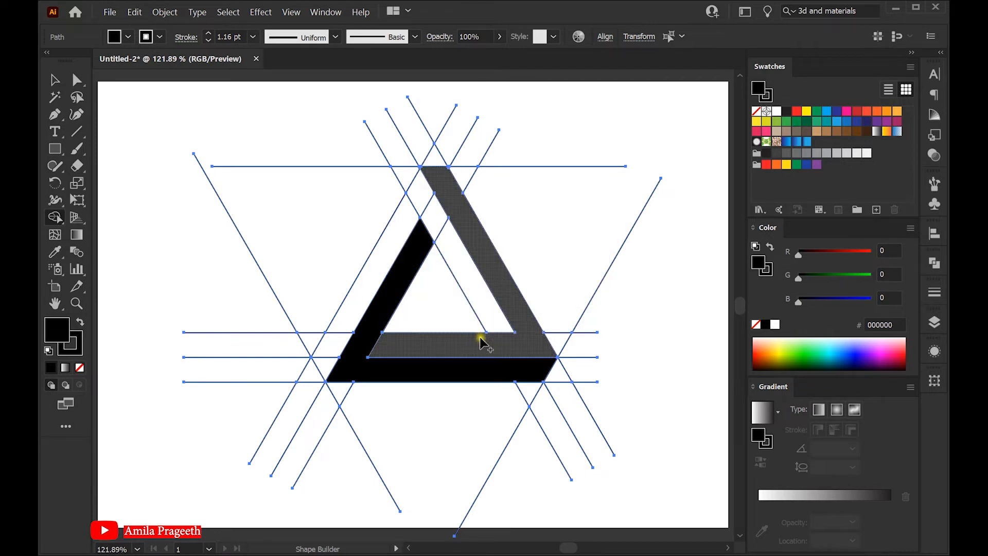
Step: Merge the inner right band with the outer left band into the third black piece with Shape Builder
left_click_drag(497, 322, 478, 281)
mouse_move(431, 211)
left_mouse_down()
mouse_move(415, 199)
mouse_move(325, 368)
left_mouse_up()
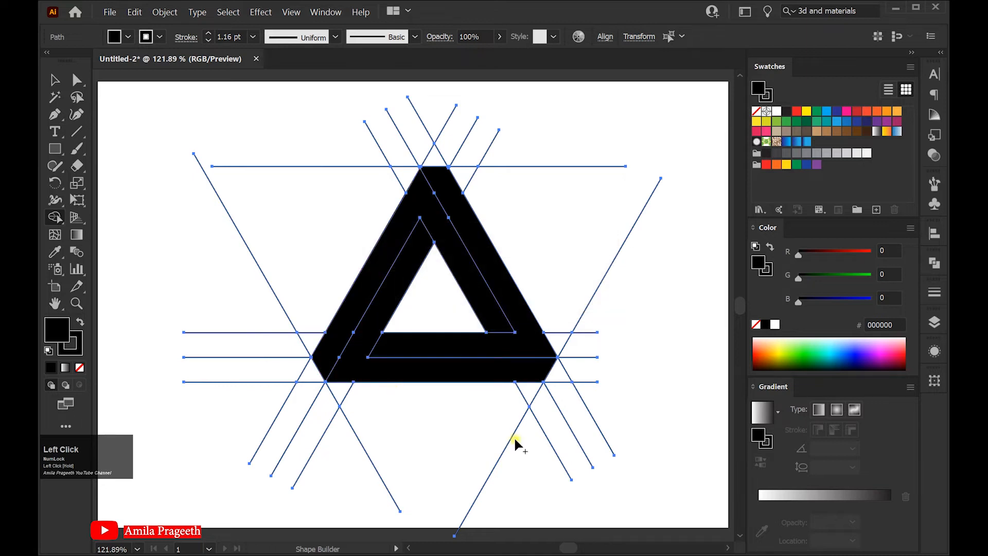
left_click(54, 80)
left_click(150, 119)
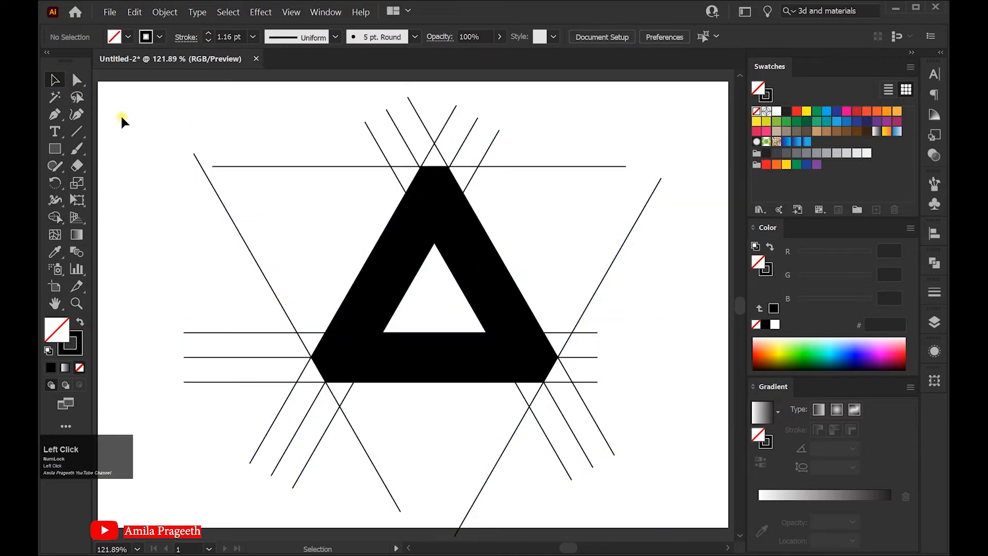
Step: Select all the leftover construction lines with the Magic Wand and delete them
left_click(54, 97)
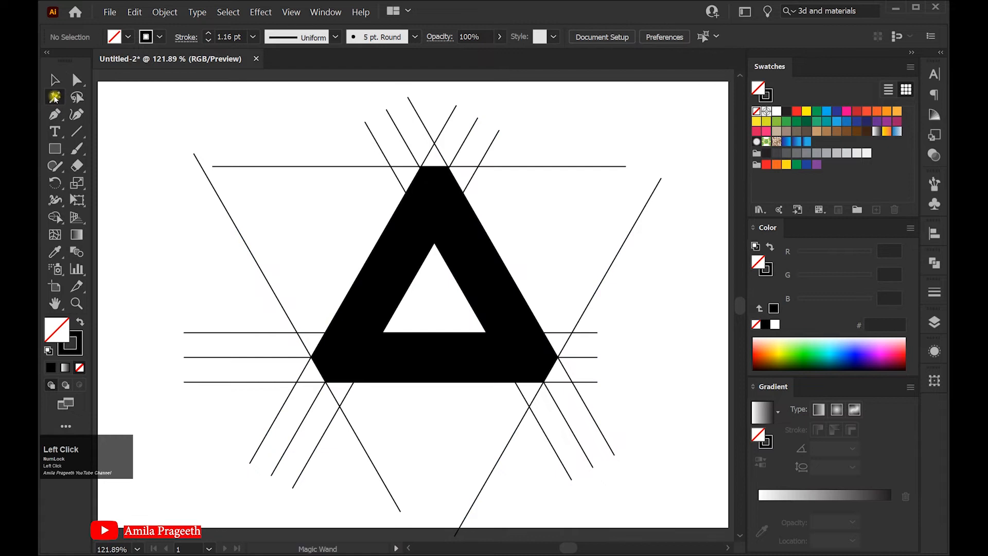
left_click(390, 165)
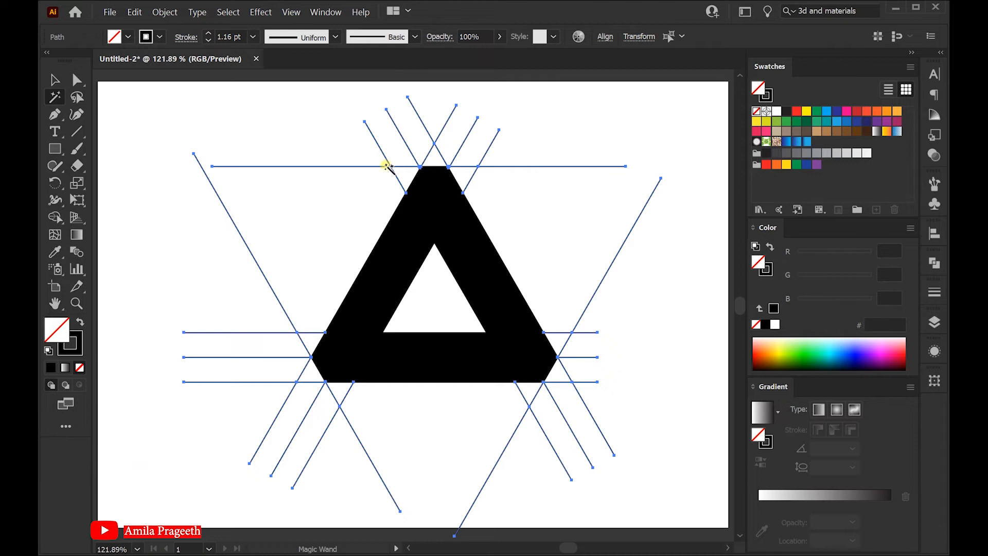
key("Delete")
Step: Scale the whole triangle up from its centre to about 130% and move it slightly down and to the left
left_click(55, 79)
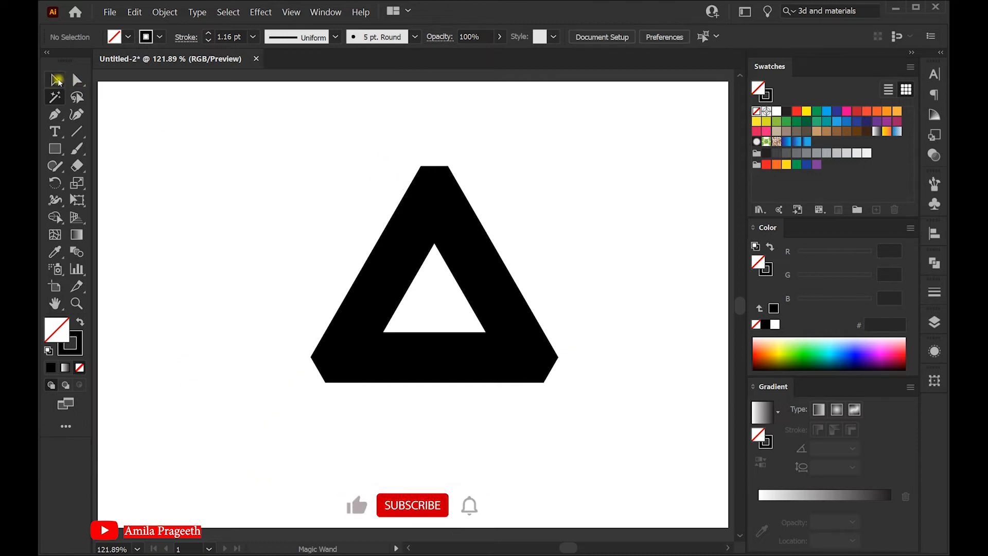
left_click_drag(315, 154, 605, 412)
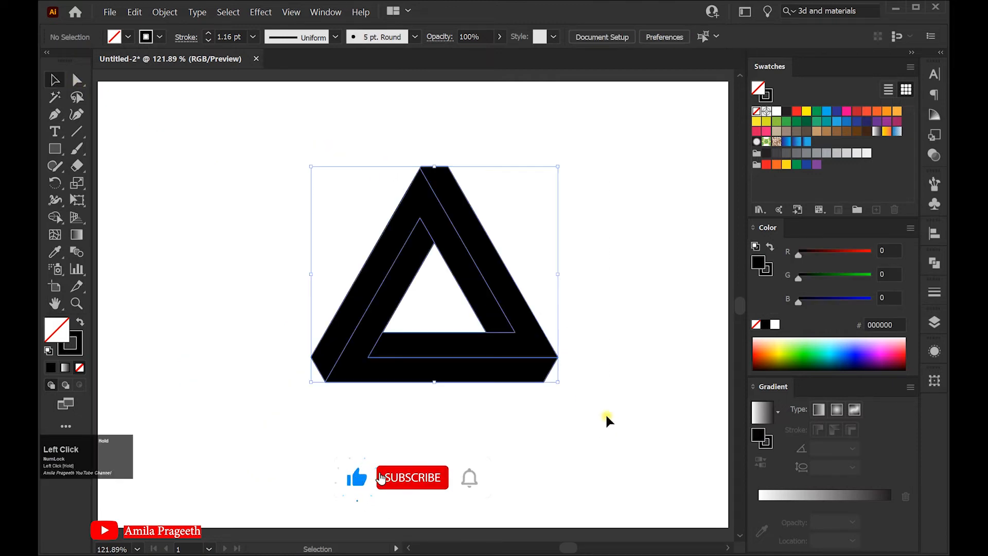
left_click_drag(558, 383, 606, 416)
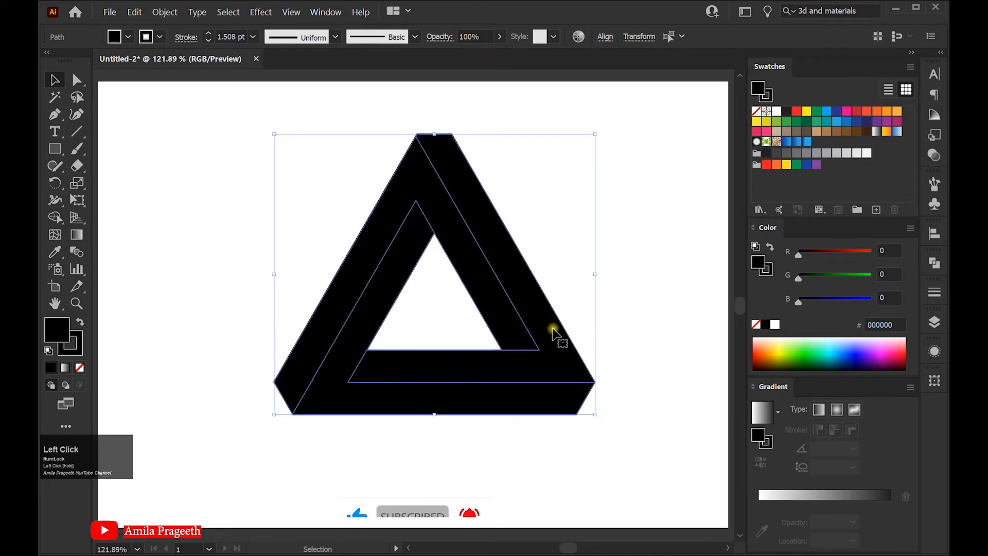
left_click_drag(508, 313, 501, 323)
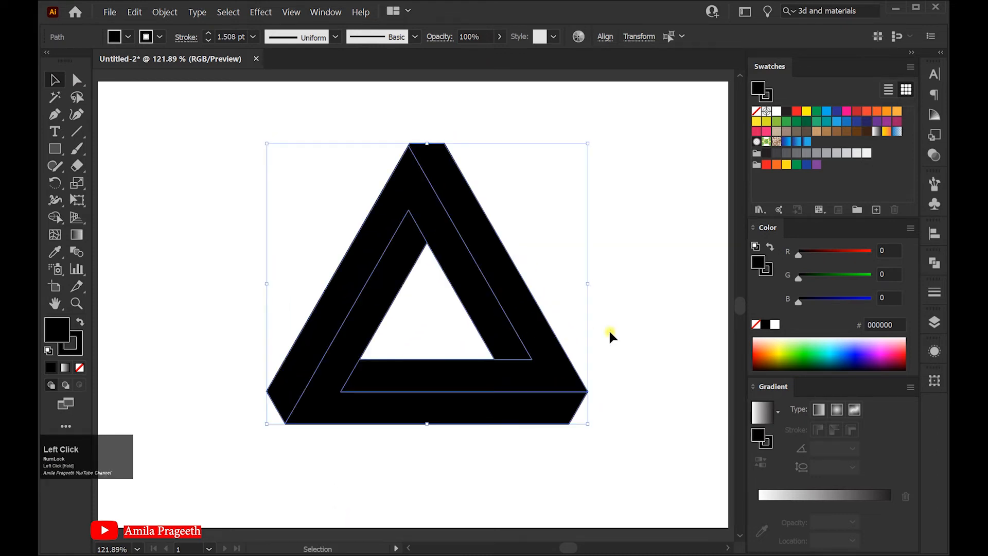
left_click(618, 332)
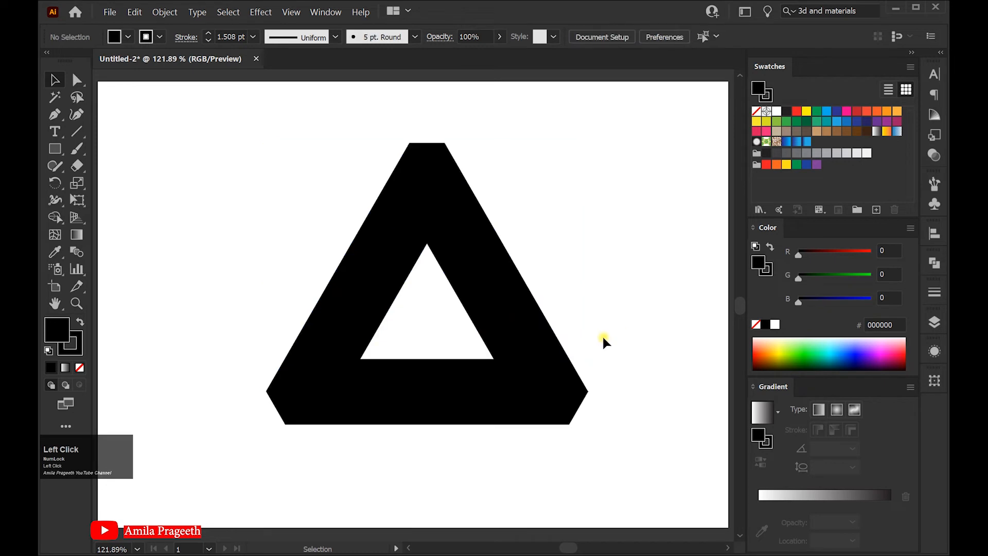
Step: Fill the outer bottom and inner left piece with the indigo-to-bright-blue gradient swatch
left_click(481, 315)
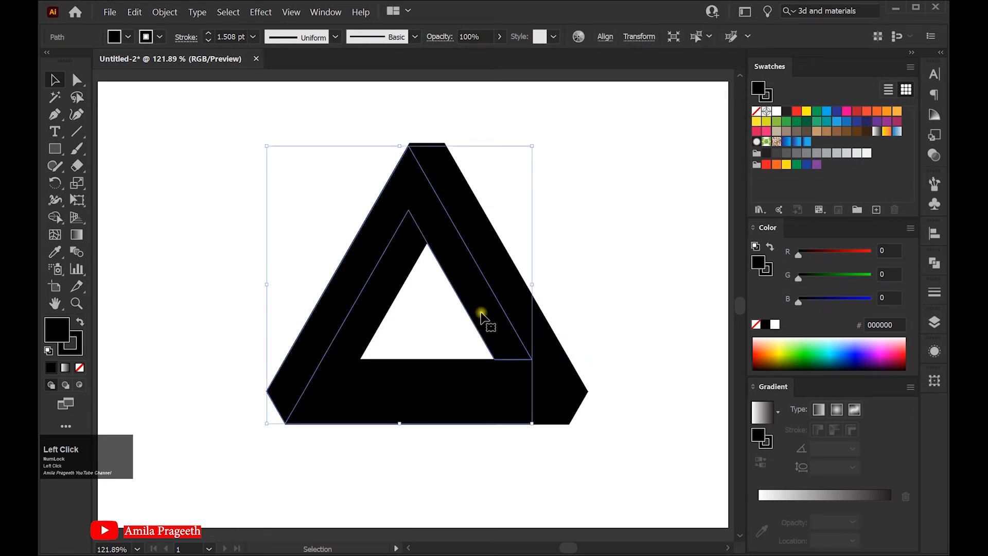
left_click(460, 411)
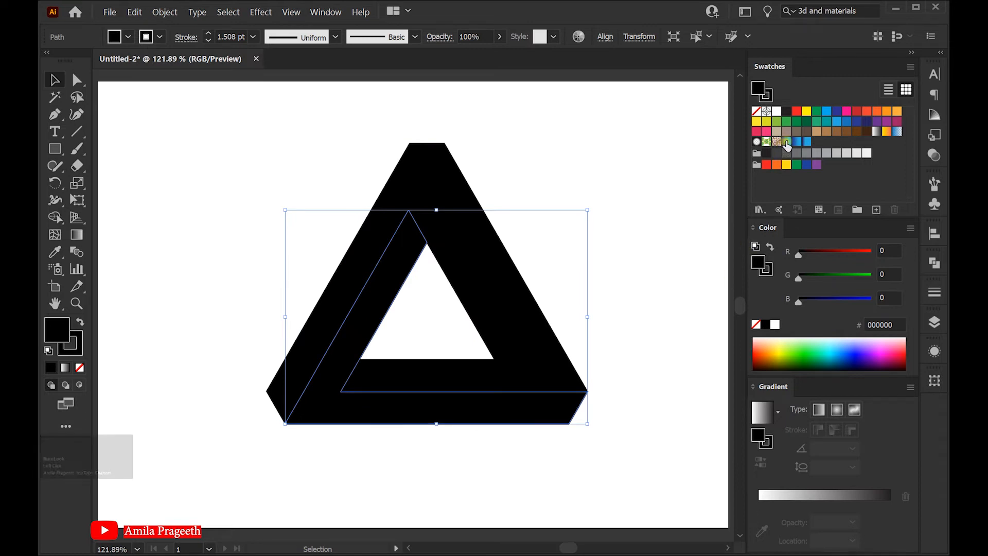
left_click(785, 144)
left_click(620, 261)
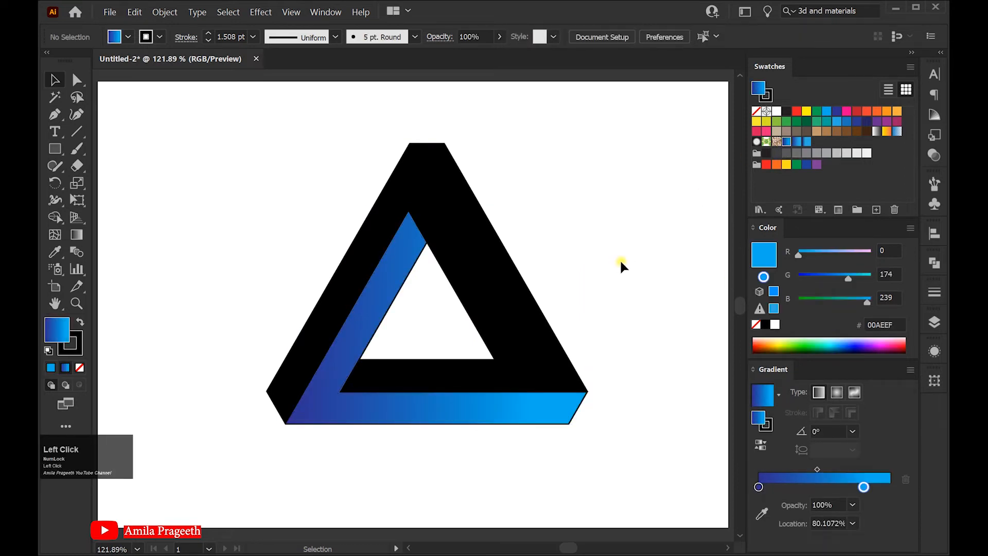
Step: Fill the inner bottom and outer right piece with the second blue gradient swatch and the outer left and inner right piece with the third
left_click(466, 378)
left_click(798, 143)
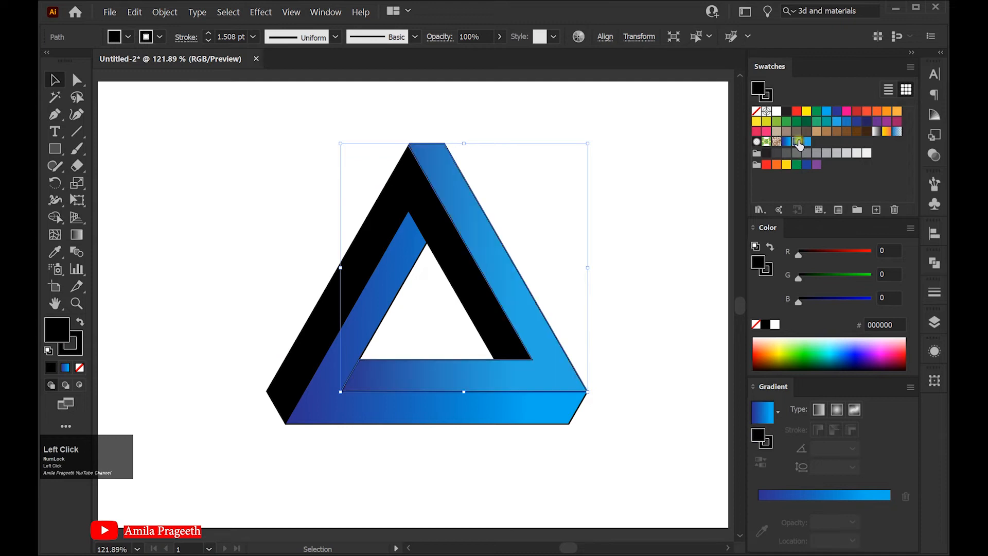
left_click(591, 245)
left_click(430, 220)
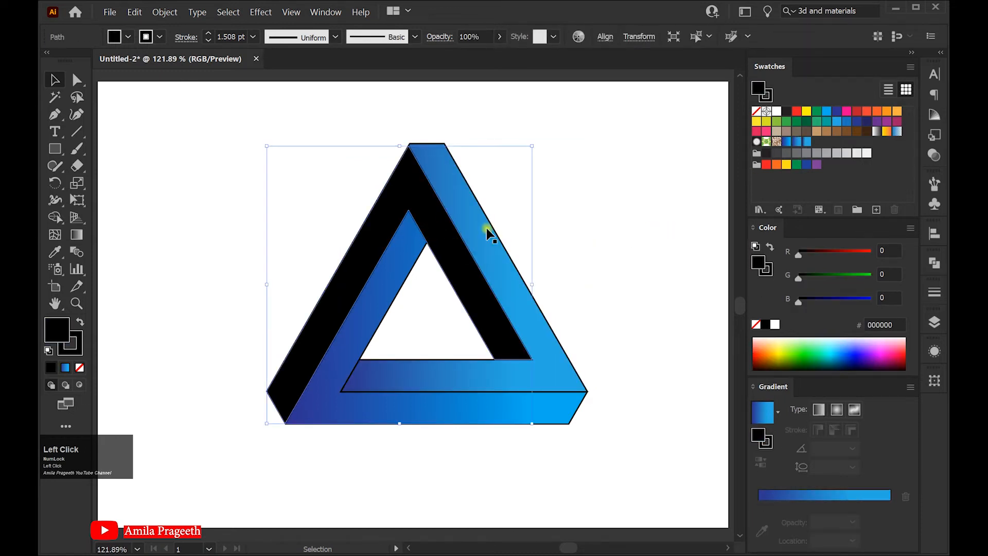
left_click(808, 142)
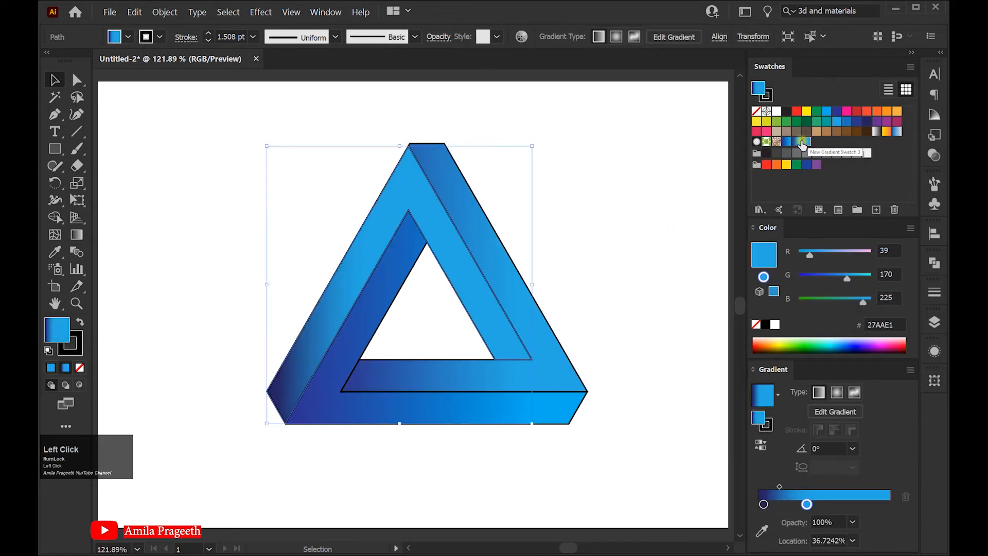
left_click(612, 204)
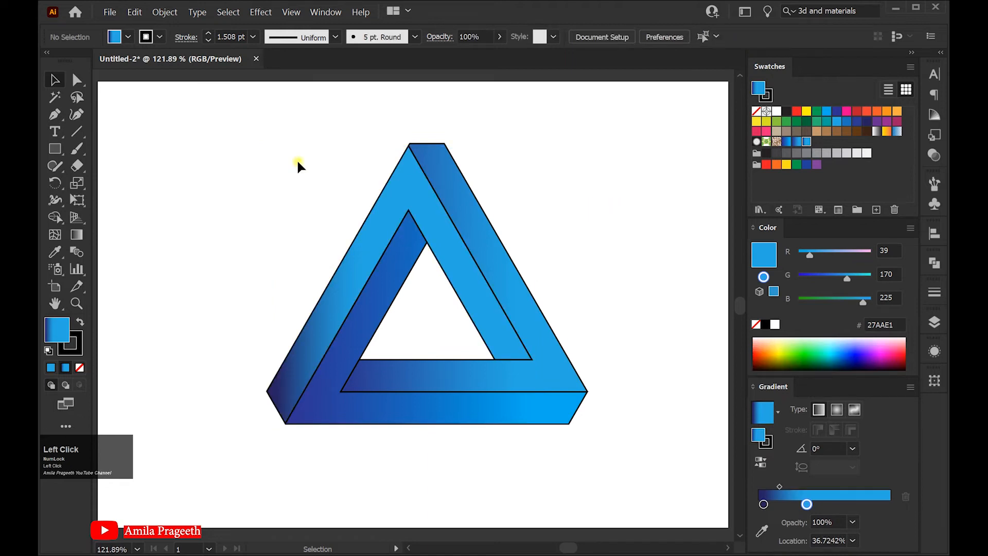
Step: Select all three pieces of the triangle and set their stroke to none
left_click_drag(627, 469, 619, 434)
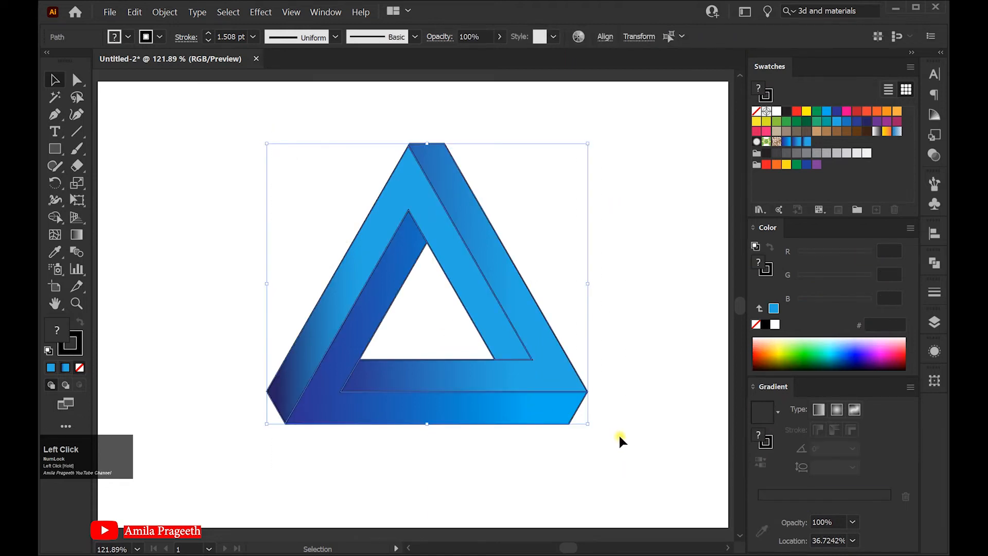
left_click(765, 325)
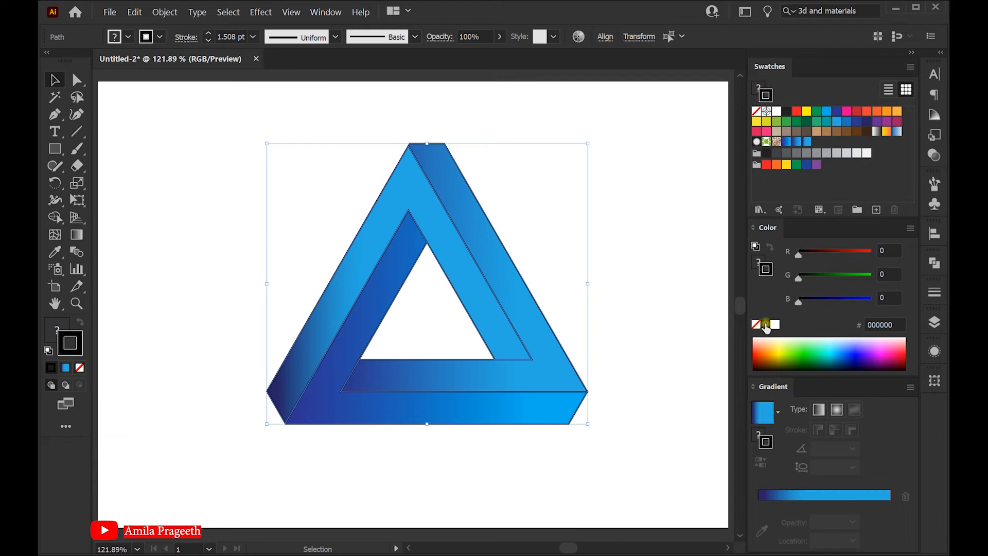
left_click(756, 324)
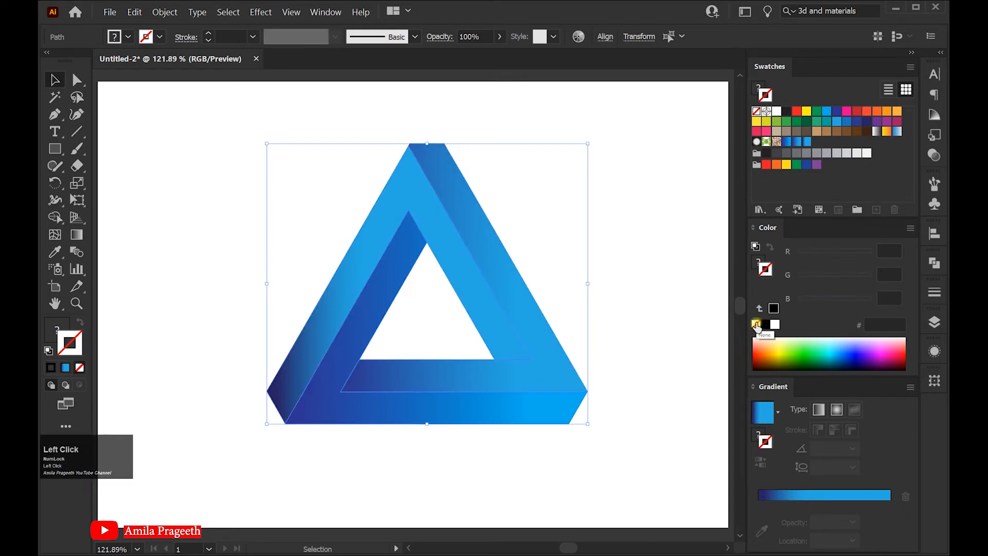
left_click(620, 328)
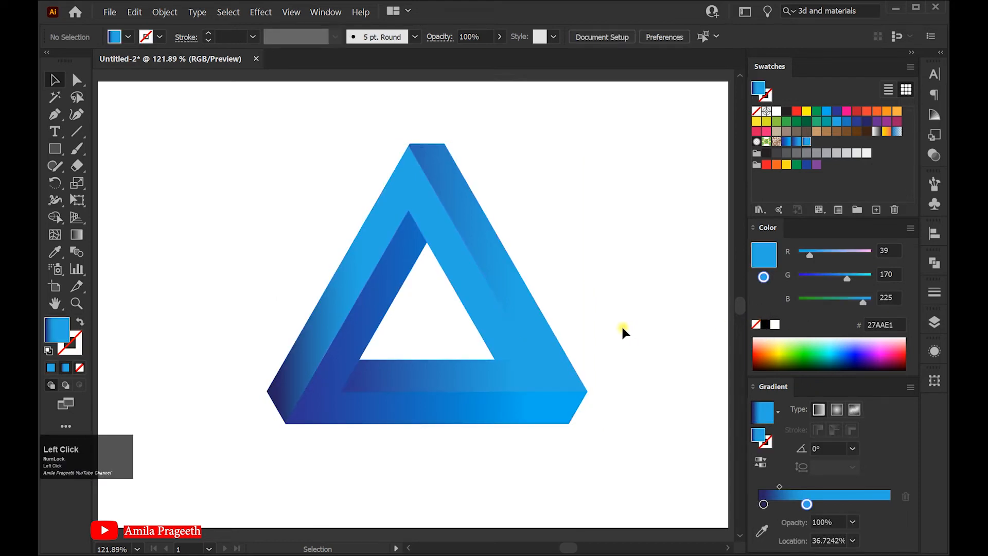
Step: Redraw the outer bottom and inner left piece's gradient upward at about 89°, with its light colour stop at about 54%
left_click(446, 405)
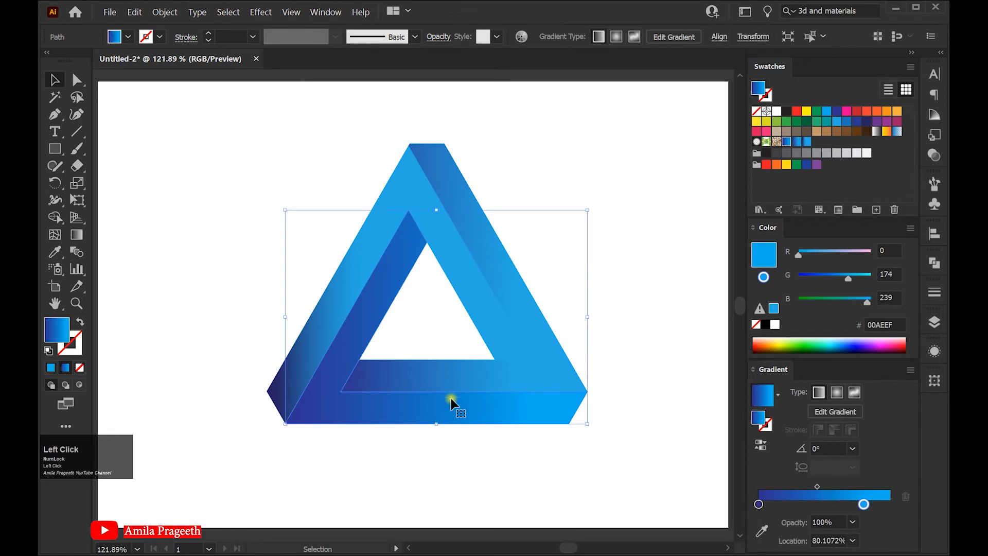
left_click(77, 236)
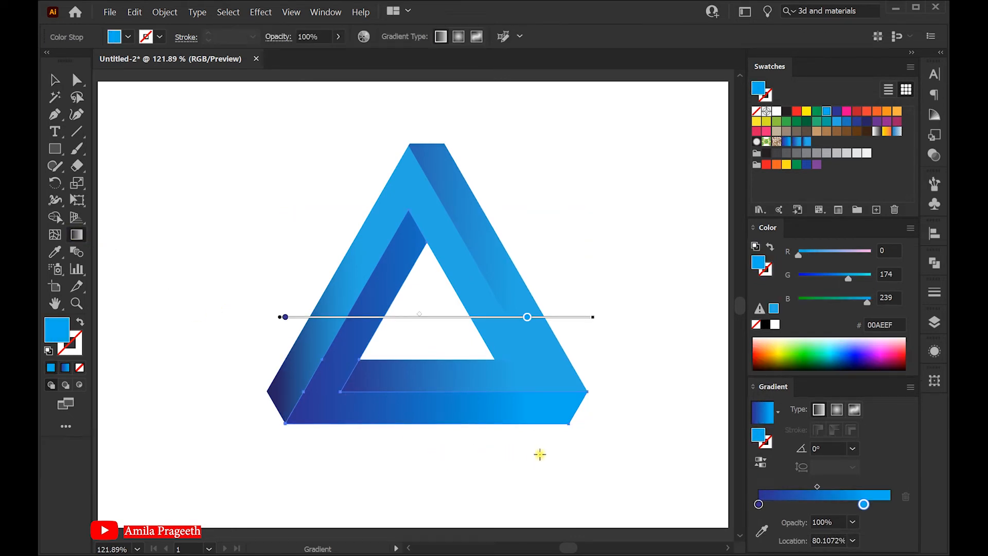
left_click_drag(506, 460, 506, 257)
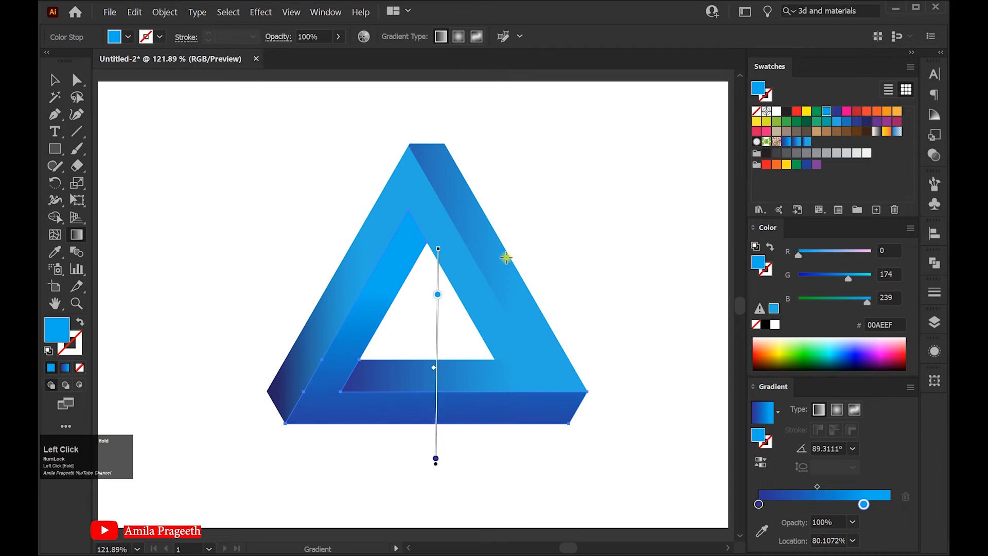
left_click_drag(436, 297, 436, 354)
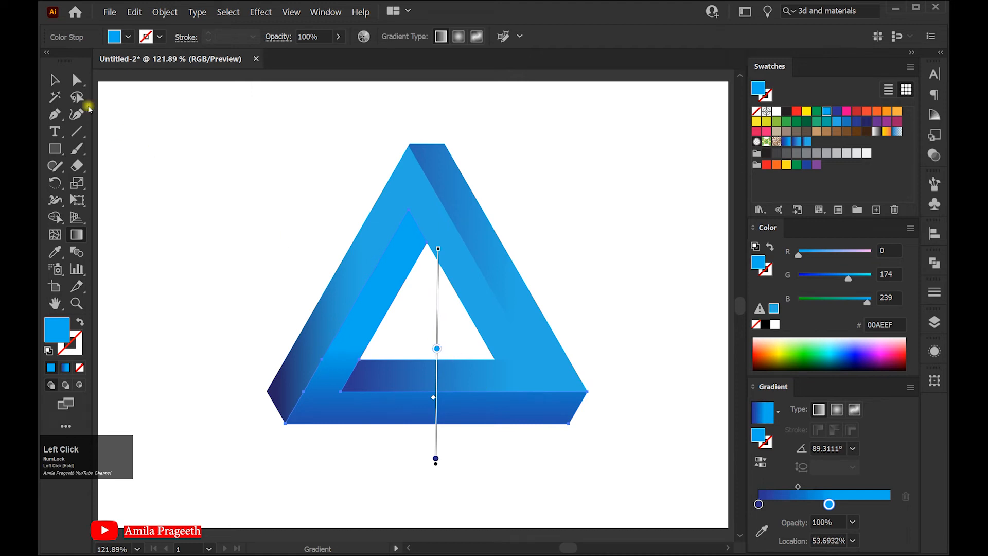
left_click(56, 80)
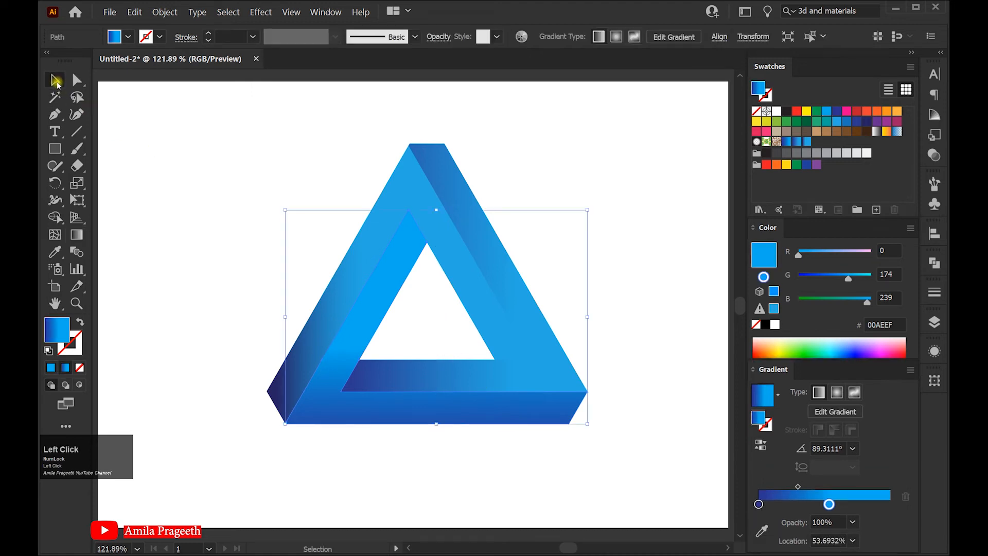
Step: Redraw the gradient of the inner bottom and outer right piece so it runs vertically from the apex down, at about -90°
left_click(548, 351)
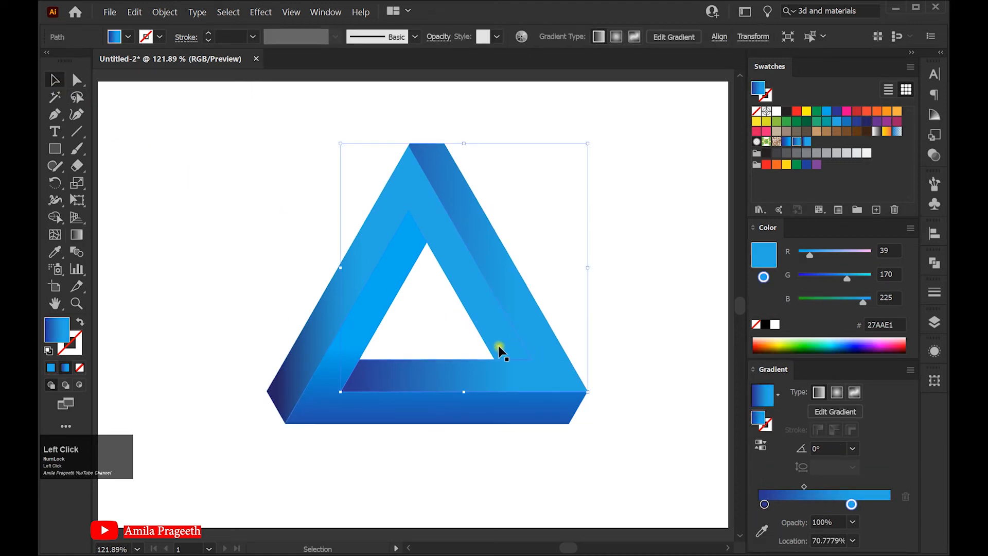
left_click(78, 235)
left_click(531, 267)
mouse_move(517, 271)
left_mouse_down()
mouse_move(564, 273)
mouse_move(535, 268)
left_mouse_up()
left_click_drag(472, 149, 474, 448)
Step: Adjust the outer right piece's gradient stops, placing the dark one at about 2% and the light one at about 87%
left_click_drag(467, 272, 467, 239)
left_click_drag(462, 170, 462, 122)
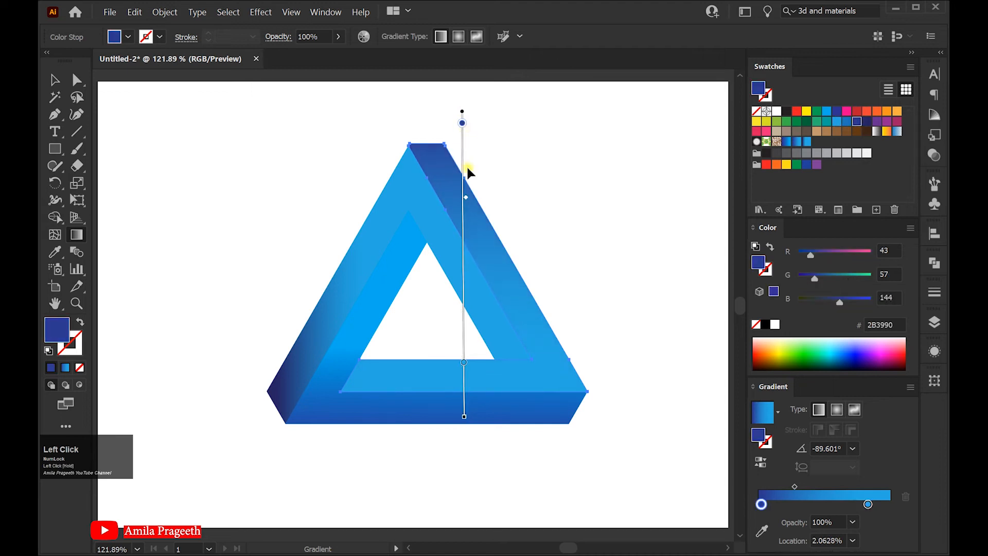
left_click_drag(464, 221, 466, 219)
mouse_move(468, 359)
left_mouse_down()
mouse_move(466, 326)
mouse_move(471, 378)
left_mouse_up()
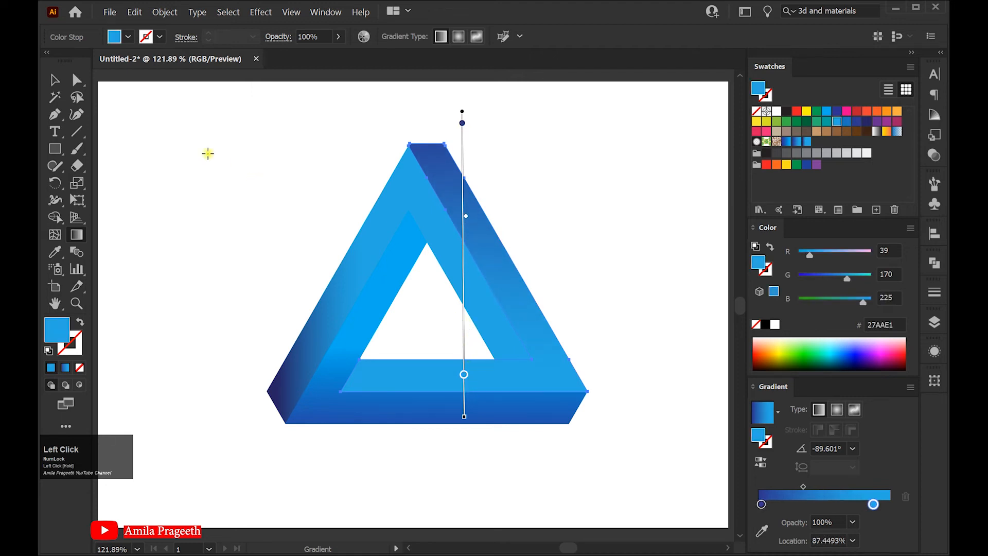
left_click(58, 82)
left_click(295, 170)
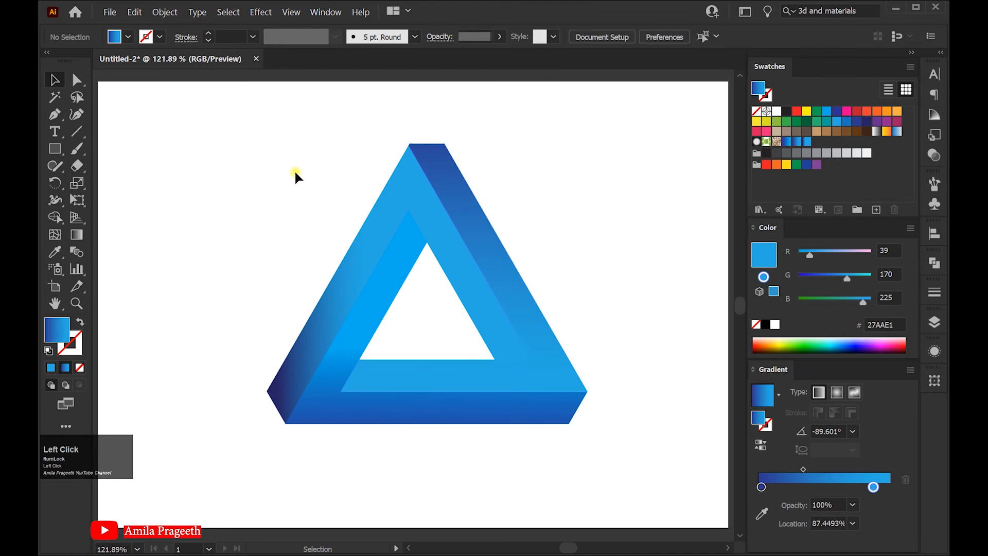
Step: Soften the outer left and inner right piece's gradient, with the dark stop at about 1% and the light stop at about 65%
left_click(387, 227)
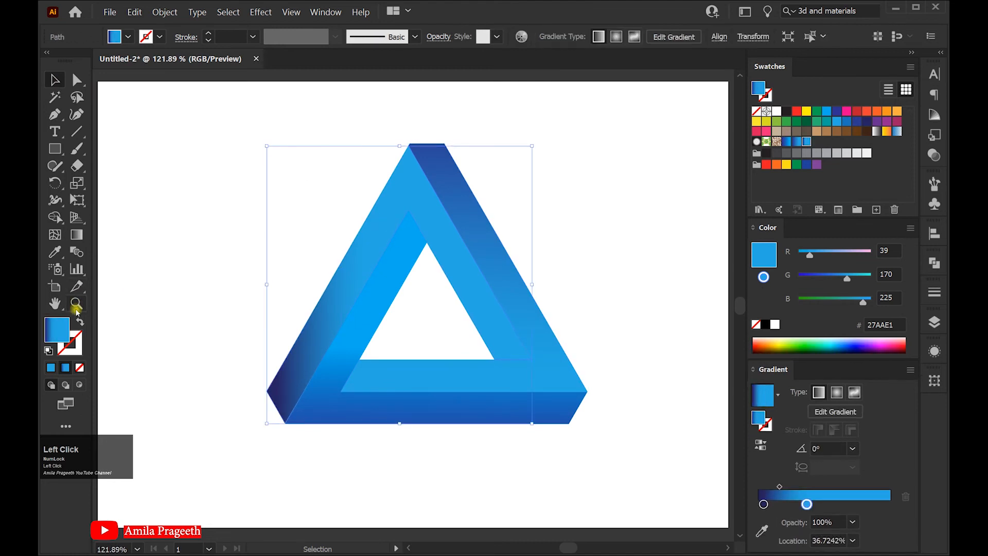
left_click(63, 330)
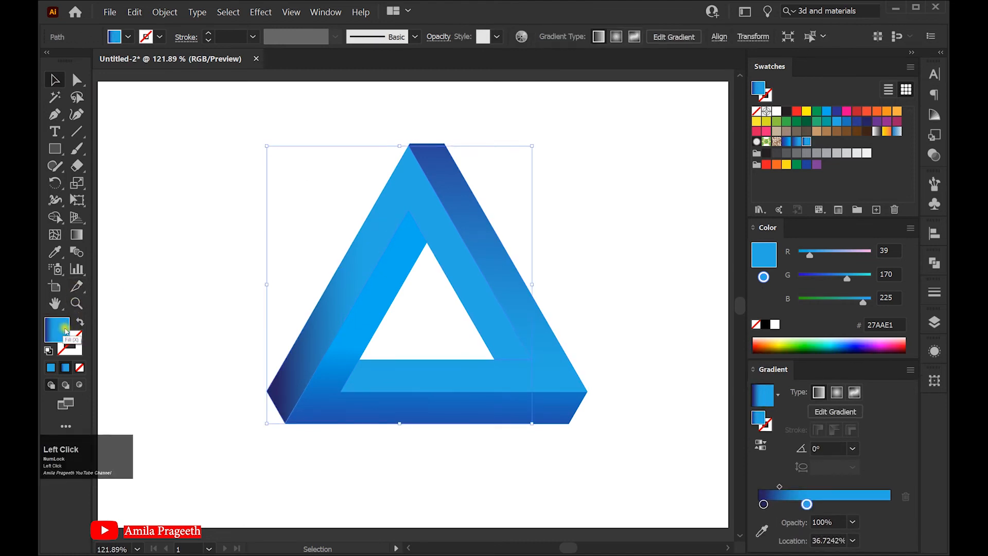
left_click(77, 235)
left_click_drag(364, 284, 438, 284)
left_click_drag(337, 286, 345, 286)
left_click_drag(438, 286, 442, 286)
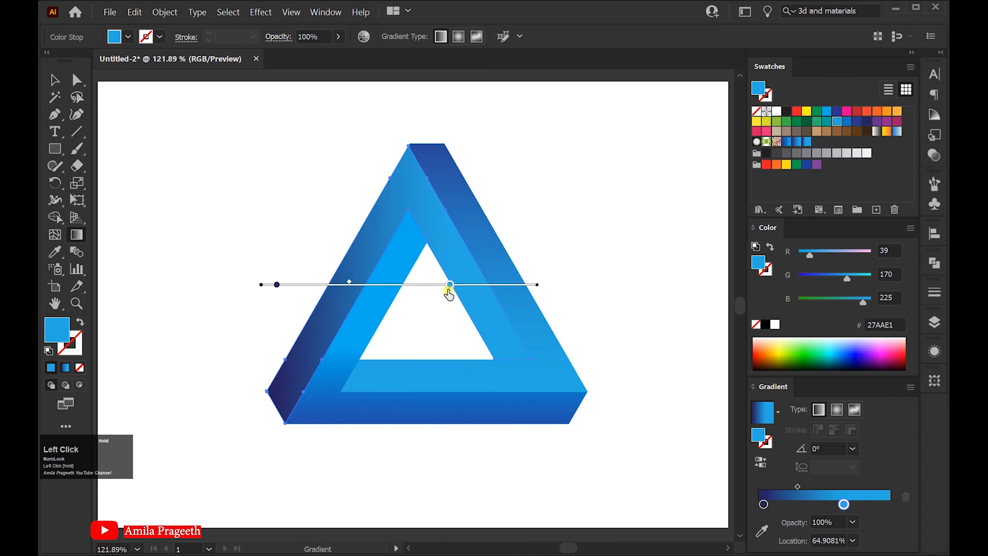
left_click_drag(275, 286, 269, 288)
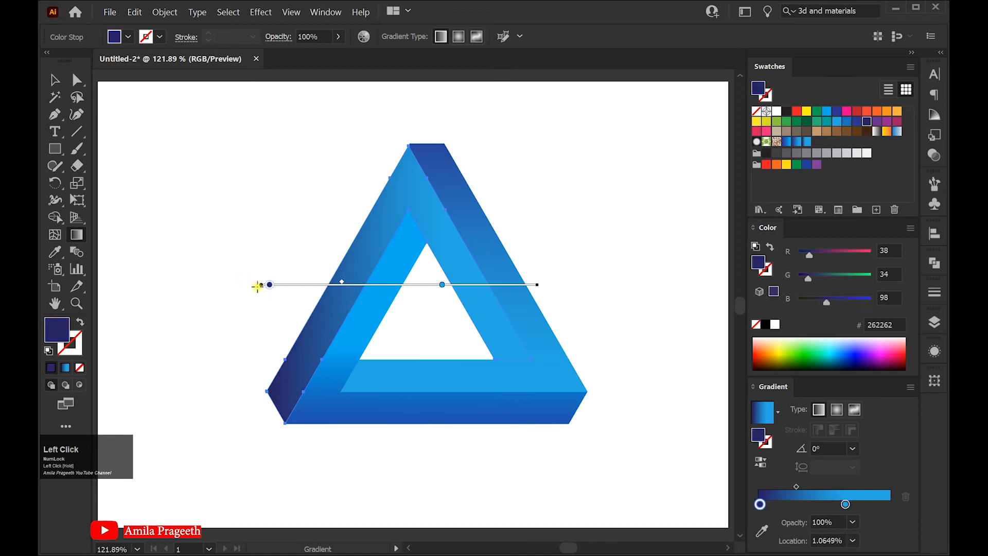
left_click(55, 79)
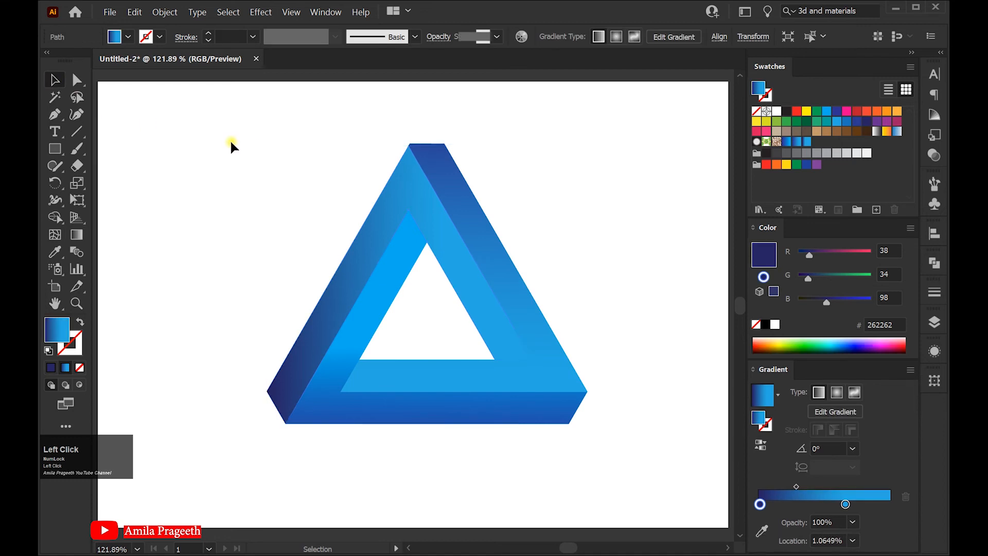
Step: Redraw the gradient of the inner bottom and outer right piece horizontally from right to left, at about 180°
left_click(424, 357)
left_click(400, 369)
left_click(80, 236)
mouse_move(552, 370)
left_mouse_down()
mouse_move(233, 360)
mouse_move(238, 372)
mouse_move(258, 370)
left_mouse_up()
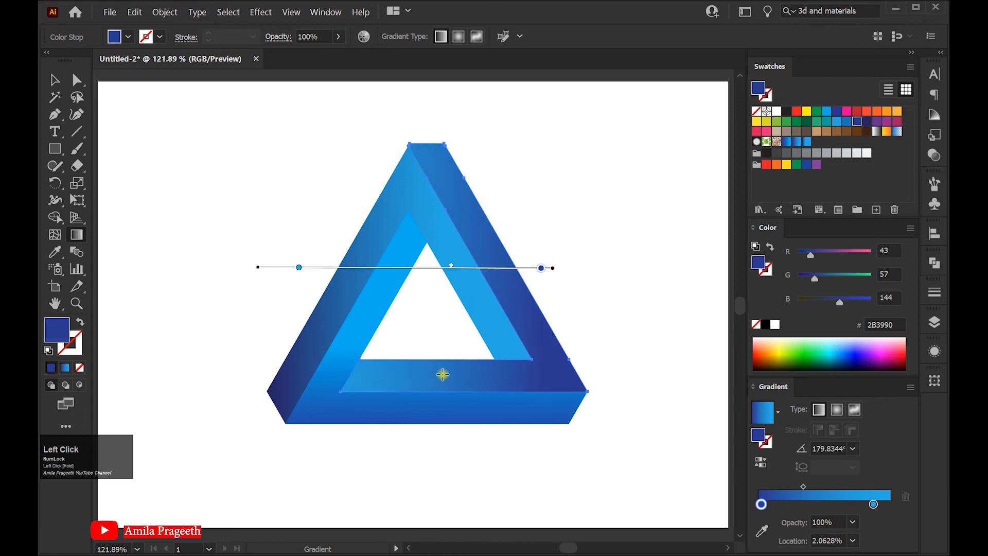
Step: Refine the inner bottom and outer right piece's gradient, with the dark stop at about 12%, the light stop at about 80% and the midpoint nearer the dark stop
mouse_move(451, 272)
left_mouse_down()
mouse_move(425, 269)
mouse_move(497, 279)
mouse_move(479, 279)
left_mouse_up()
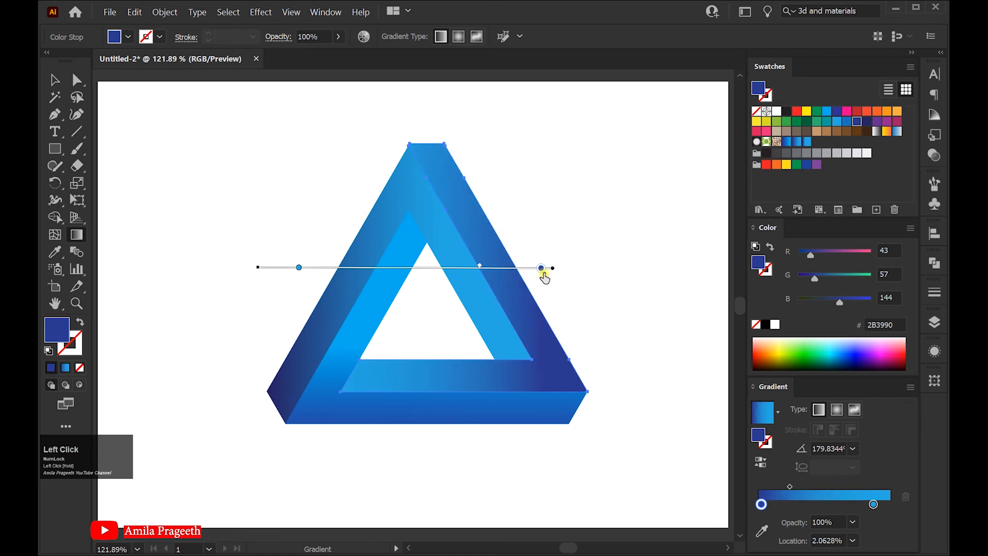
mouse_move(540, 269)
left_mouse_down()
mouse_move(558, 274)
mouse_move(449, 268)
mouse_move(468, 269)
left_mouse_up()
mouse_move(299, 267)
left_mouse_down()
mouse_move(377, 269)
mouse_move(321, 268)
left_mouse_up()
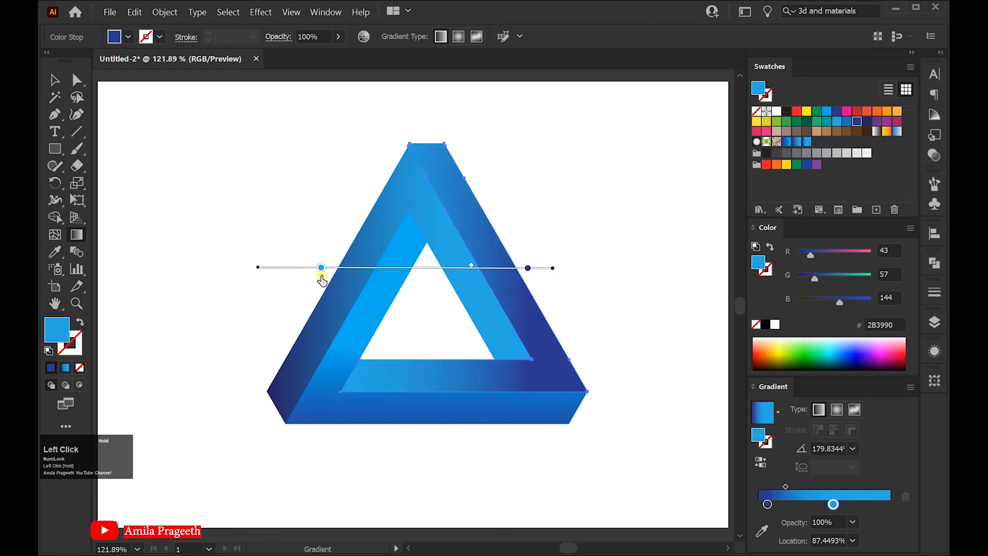
mouse_move(552, 267)
left_mouse_down()
mouse_move(582, 267)
mouse_move(533, 268)
left_mouse_up()
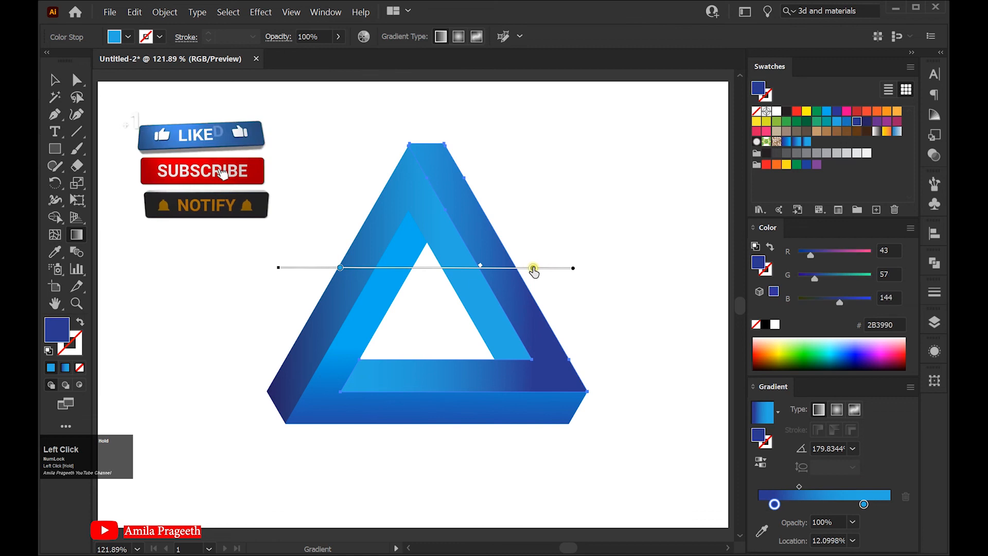
left_click(54, 80)
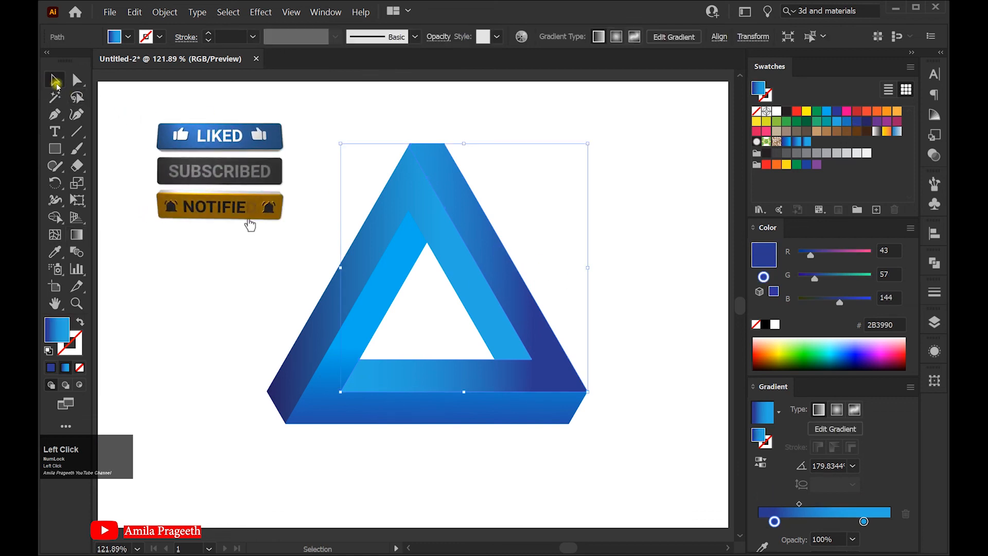
left_click(633, 219)
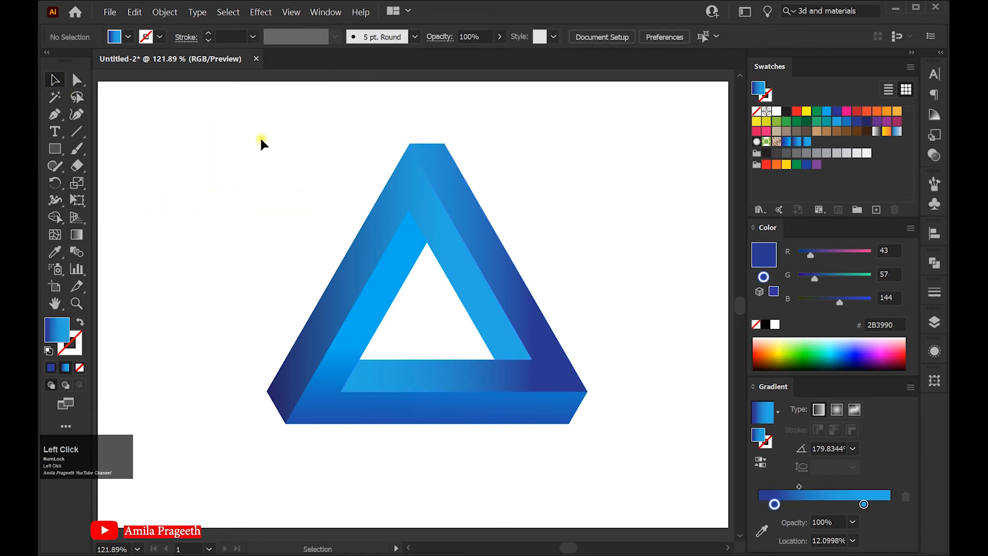
Step: Group all three gradient pieces of the triangle into one object
left_click(542, 406)
right_click(475, 292)
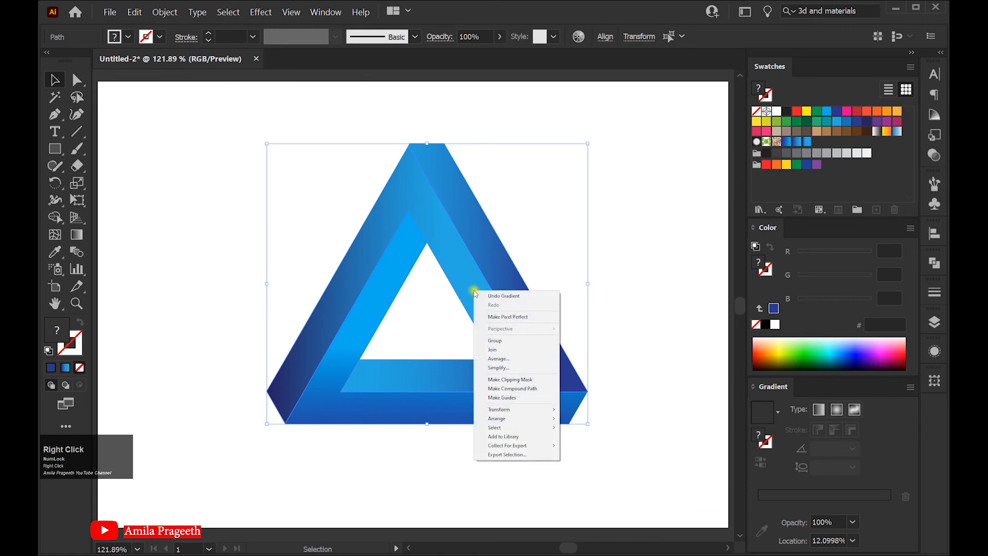
left_click(499, 340)
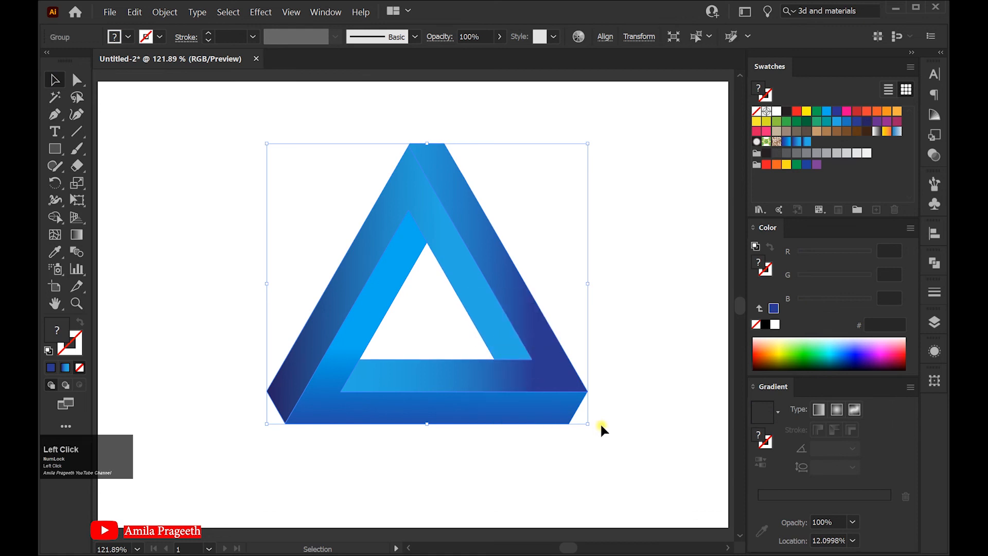
Step: Enlarge the grouped triangle slightly in proportion, reposition it near the artboard's centre and deselect it
left_click_drag(586, 423, 602, 437)
left_click_drag(496, 317, 496, 327)
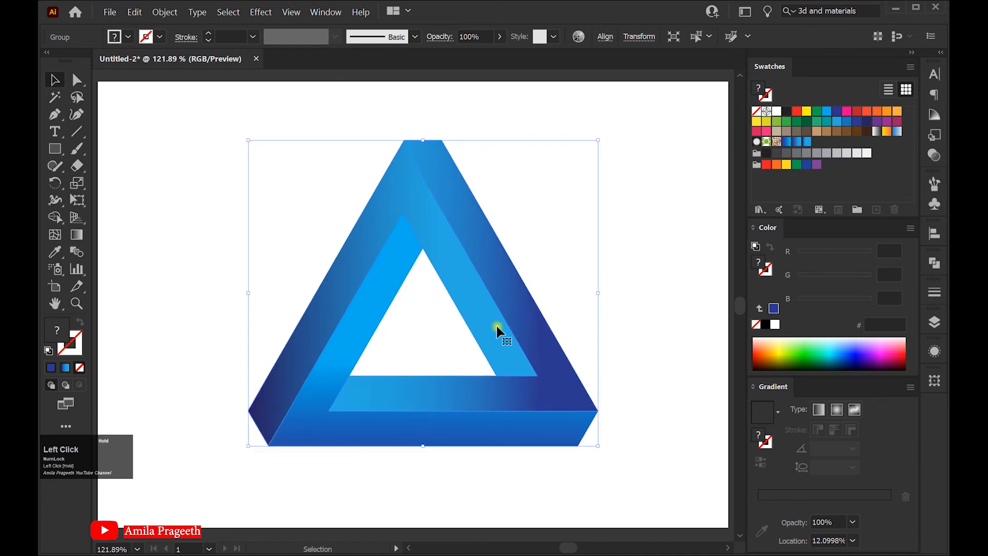
left_click(657, 429)
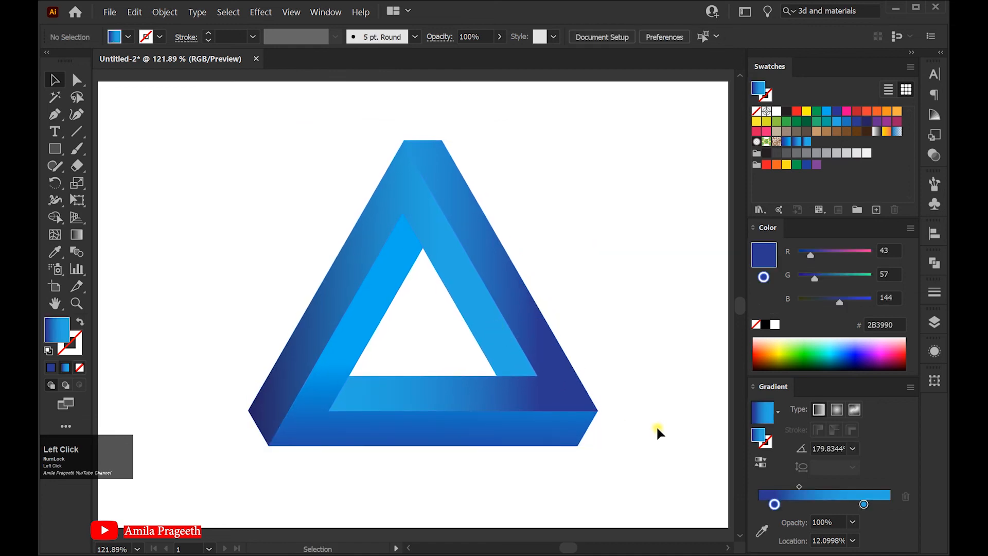